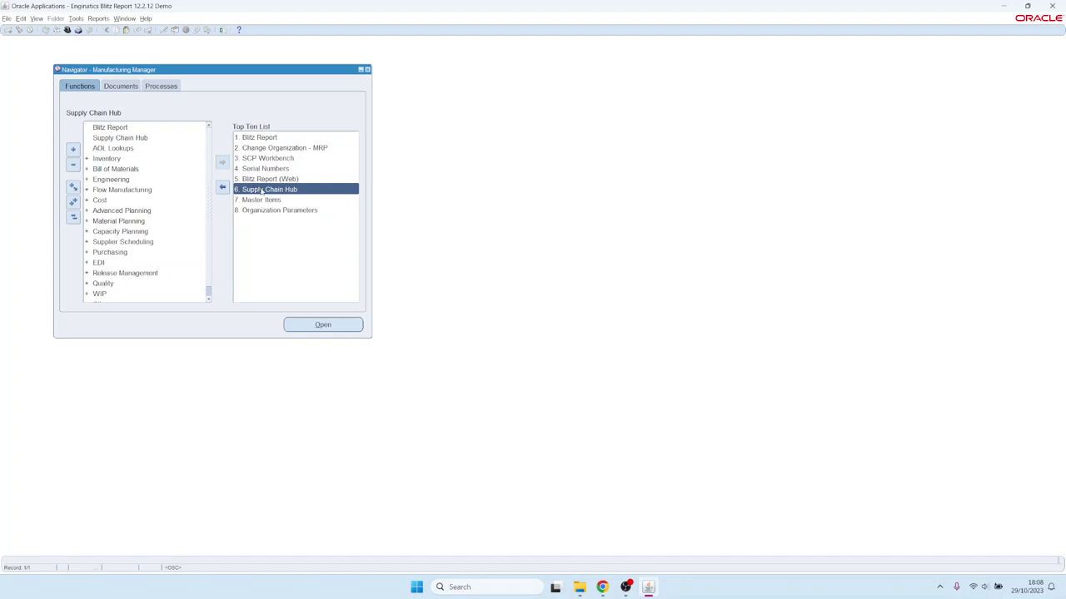
Launch Supply Chain Hub, entry 6 in the Navigator's Top Ten List
double_click(259, 190)
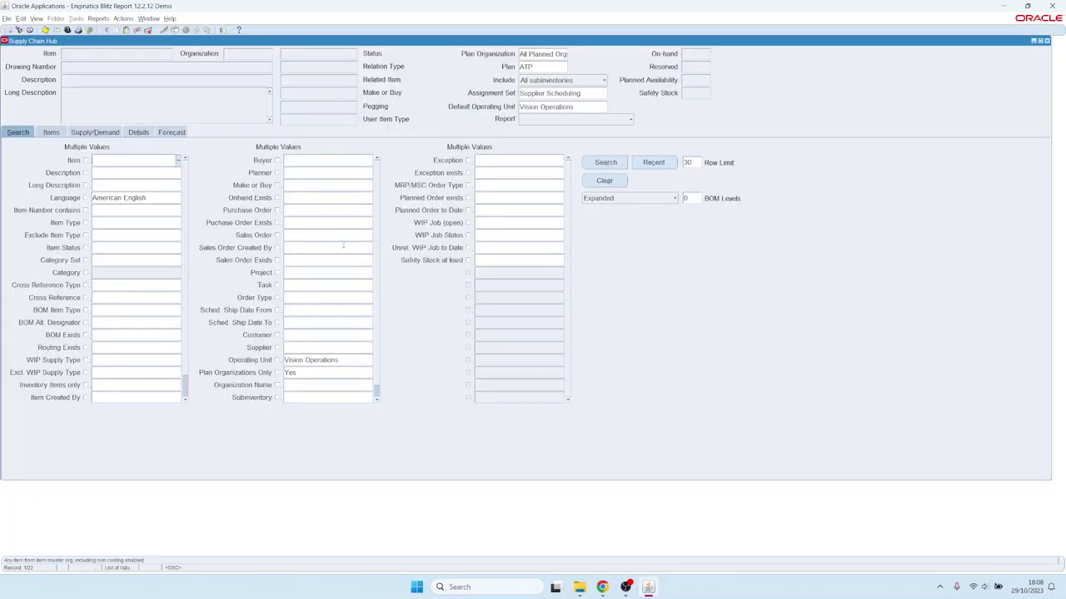
left_click(522, 161)
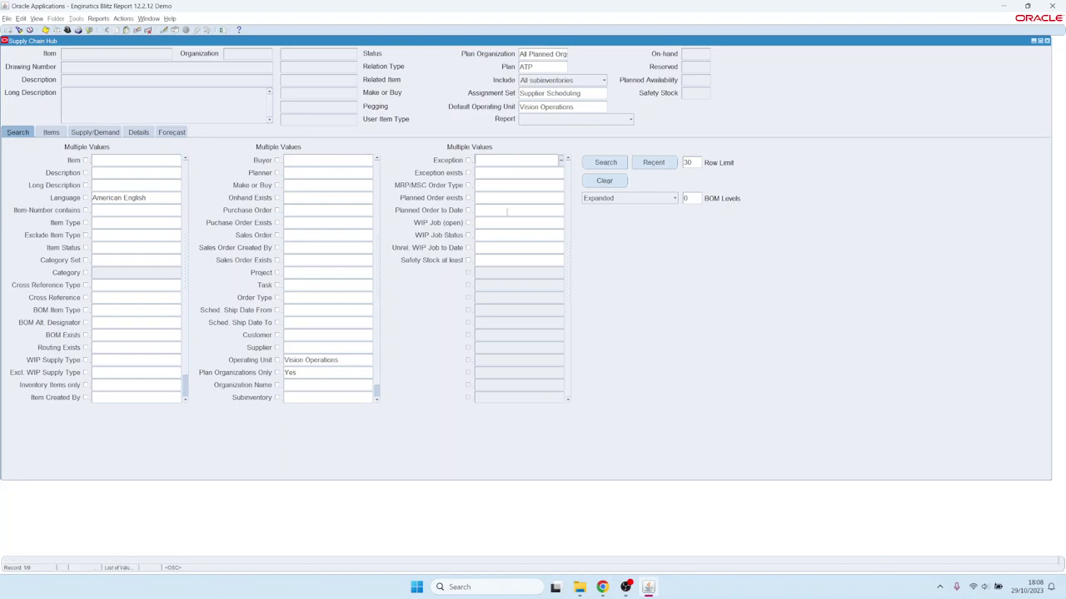
double_click(523, 161)
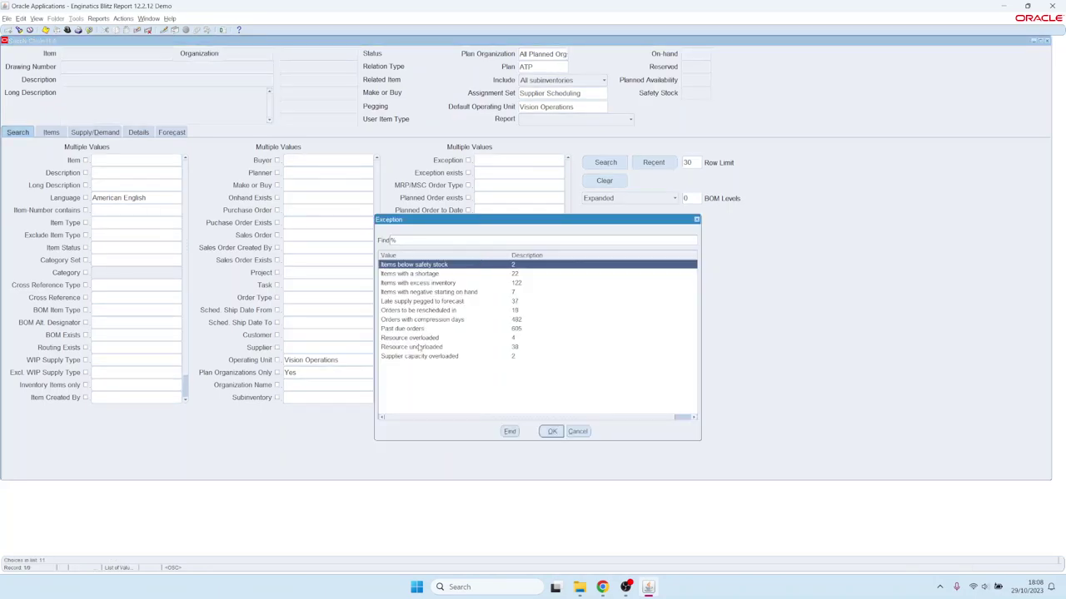
double_click(407, 329)
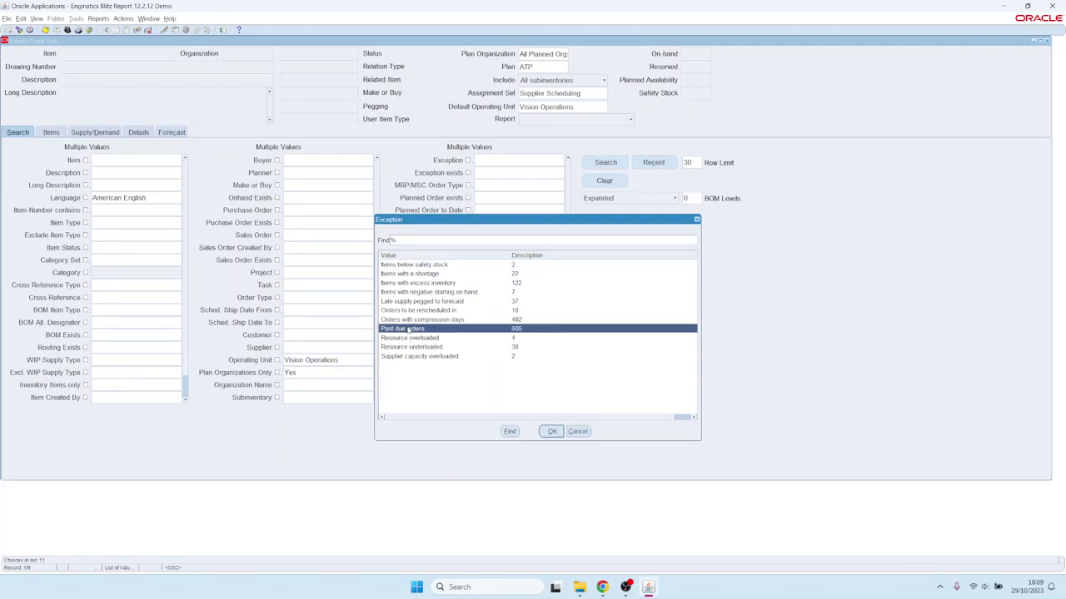
Search items and explode Sentinel Deluxe Desktop (AS18947) into its 3-level BOM, selecting the 17-inch monitor
left_click(606, 162)
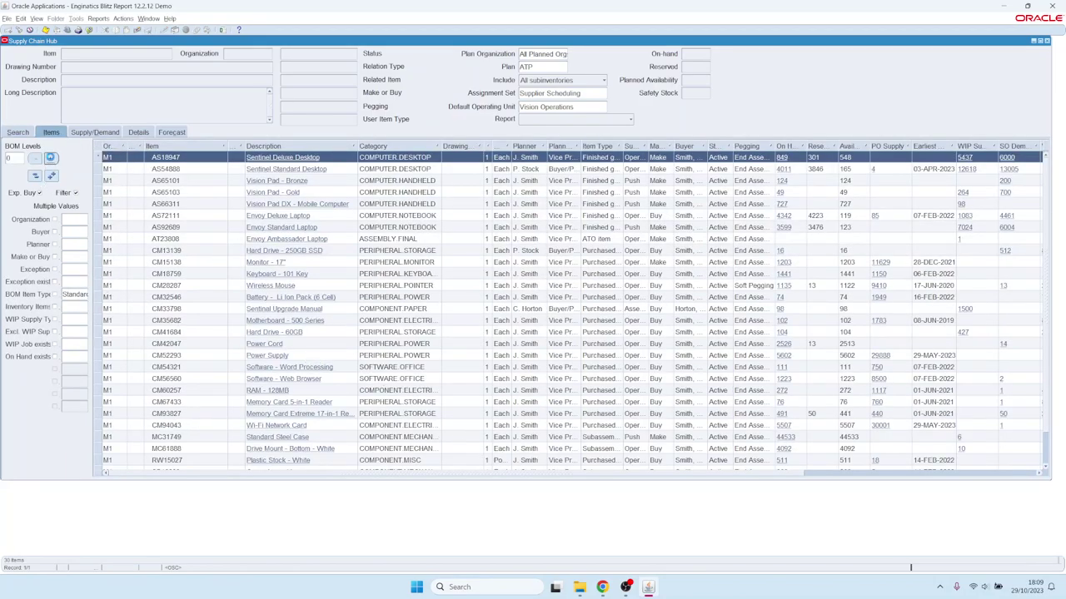
left_click(50, 158)
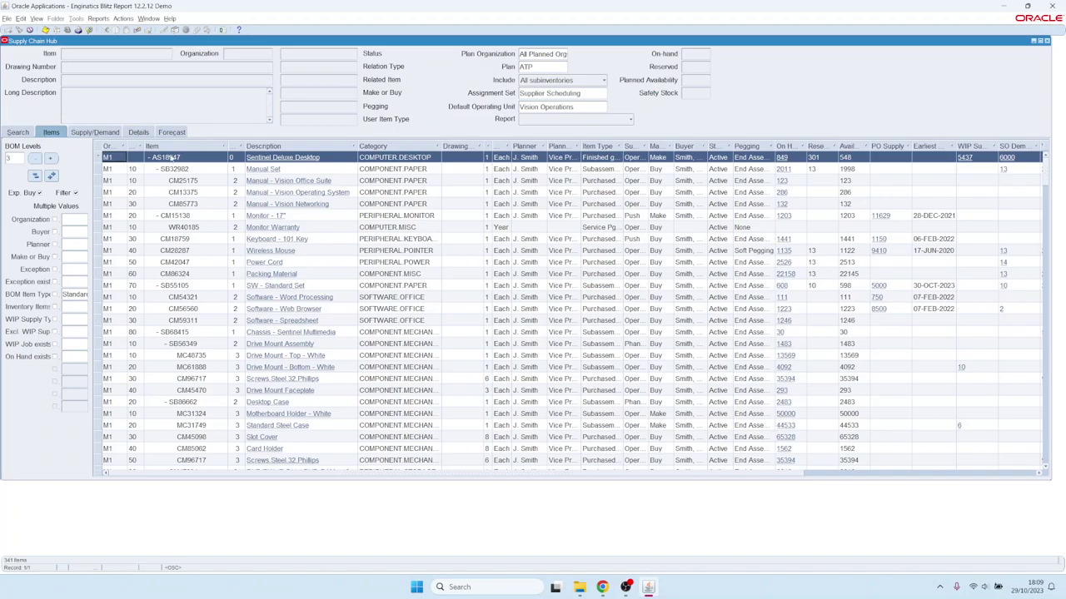
left_click(181, 218)
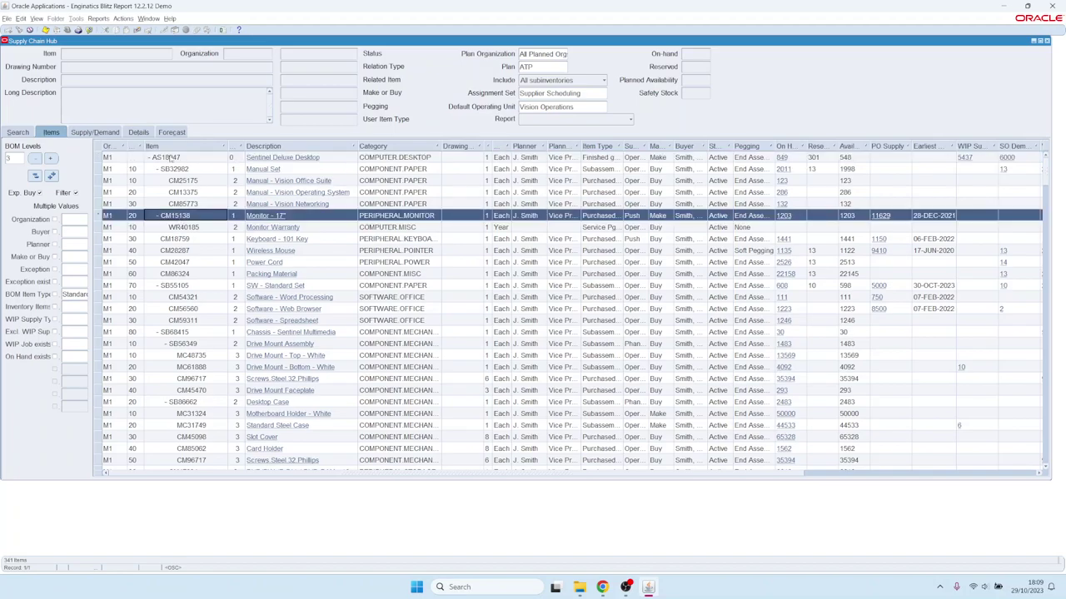
View the Manual Set (SB32982) bill of material, then close it
right_click(173, 170)
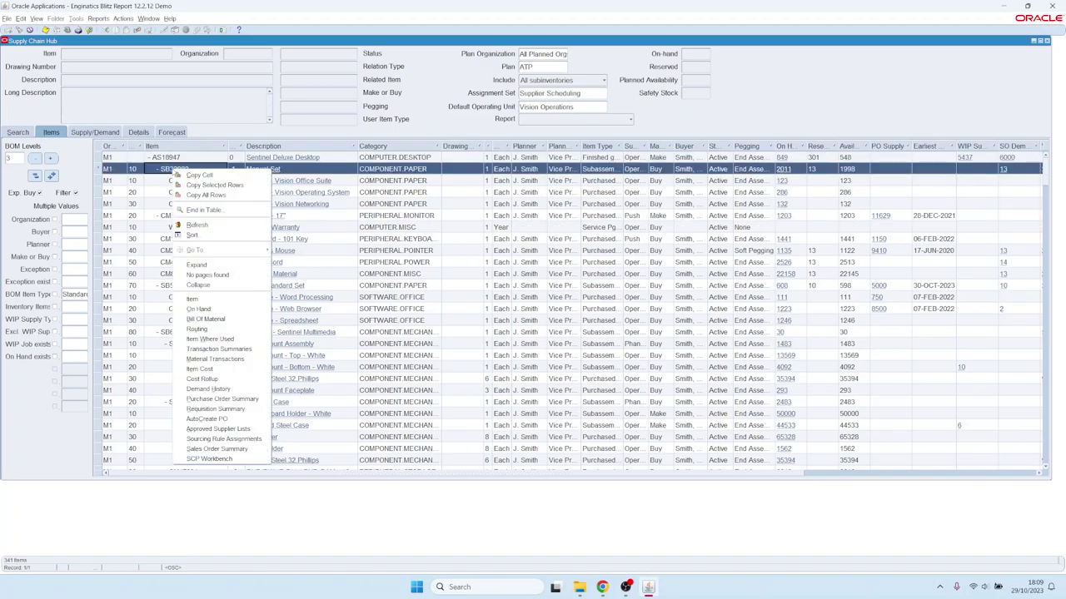
left_click(204, 319)
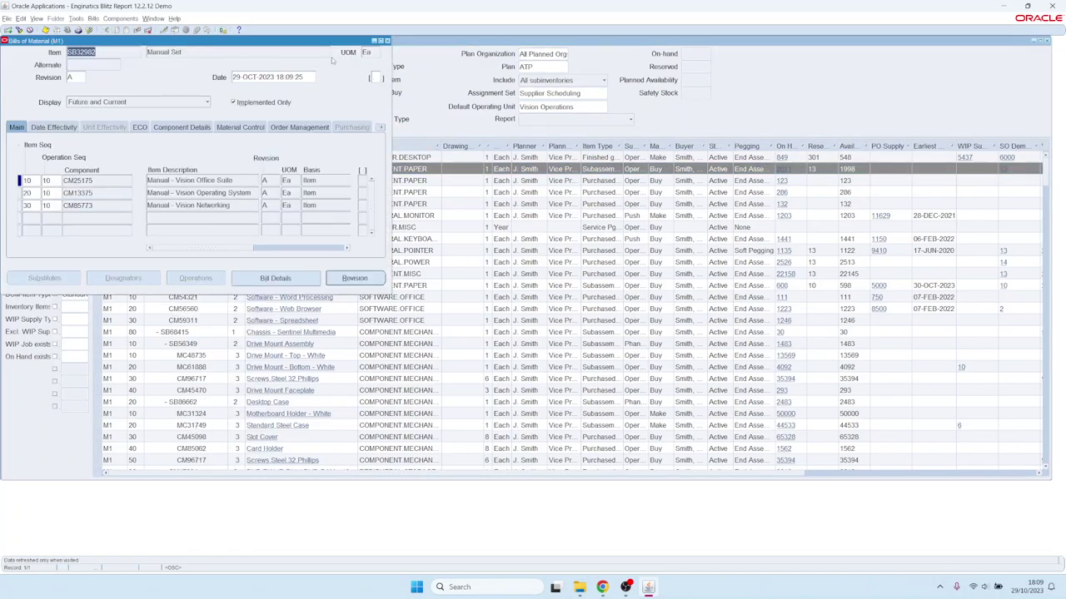
left_click(386, 40)
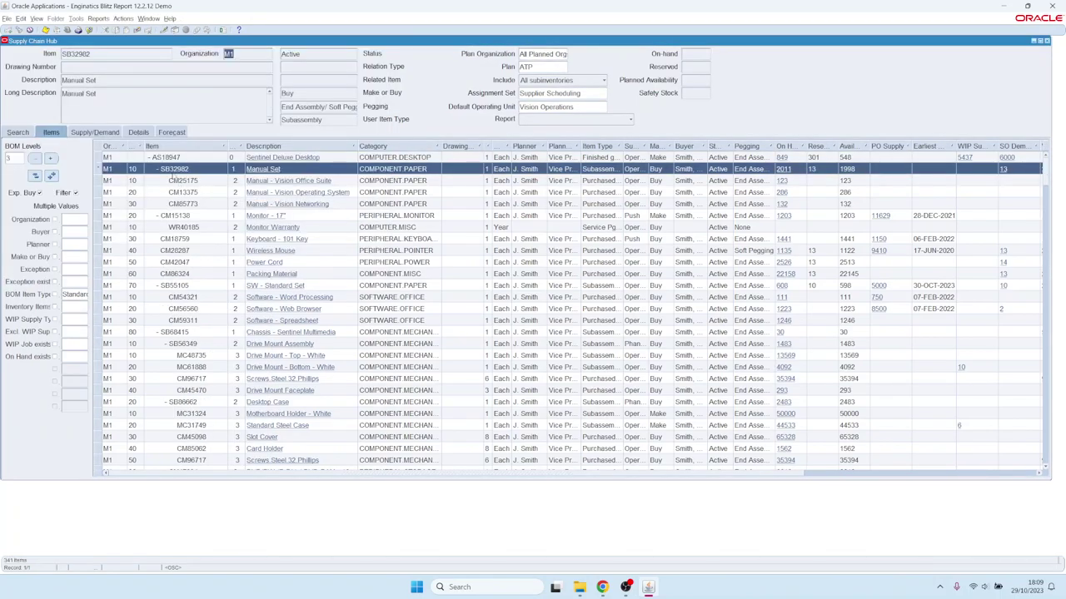
Check Sentinel Deluxe Desktop's on-hand quantities in a widened Material Workbench, then close it
right_click(172, 162)
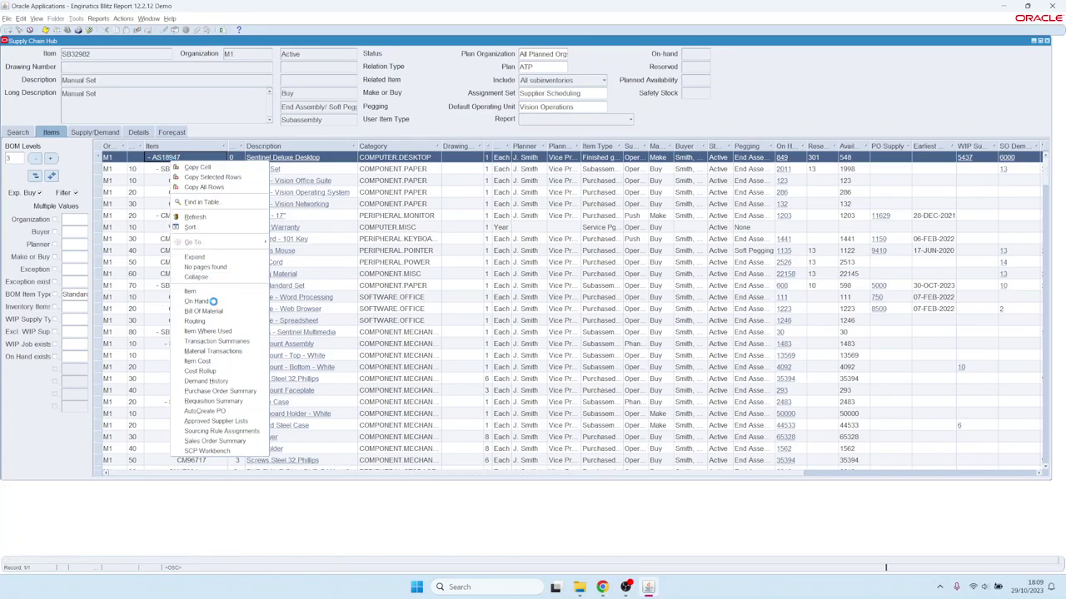
left_click(208, 301)
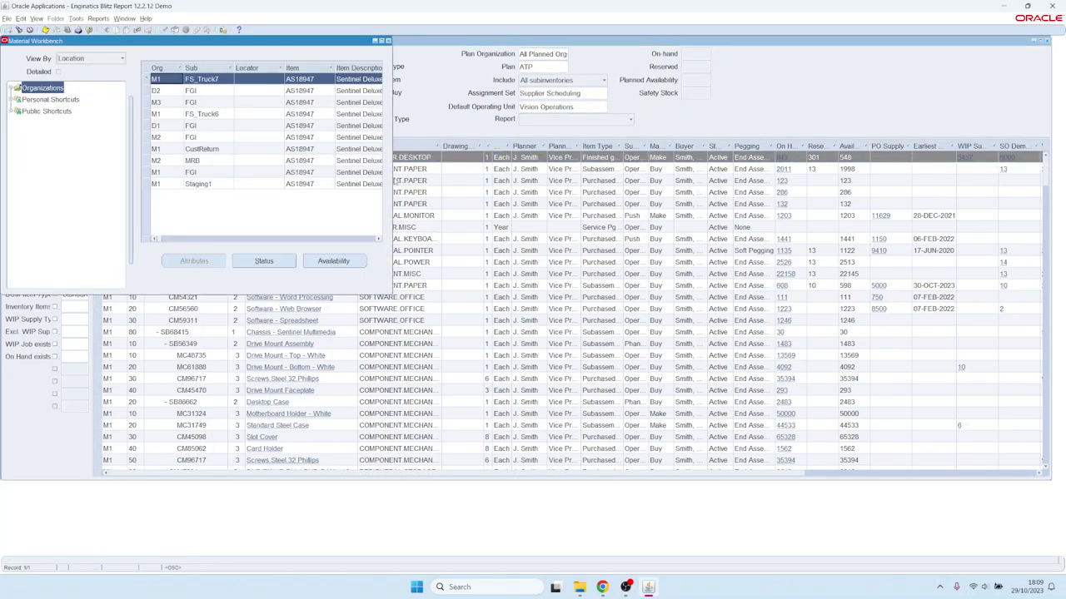
left_click_drag(391, 181, 851, 172)
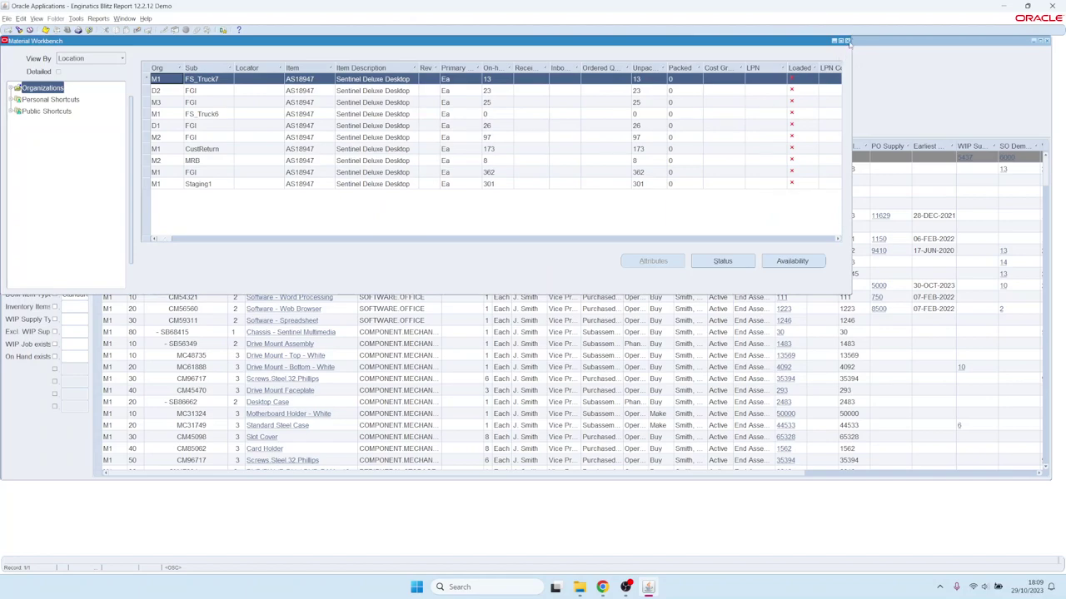
left_click(846, 41)
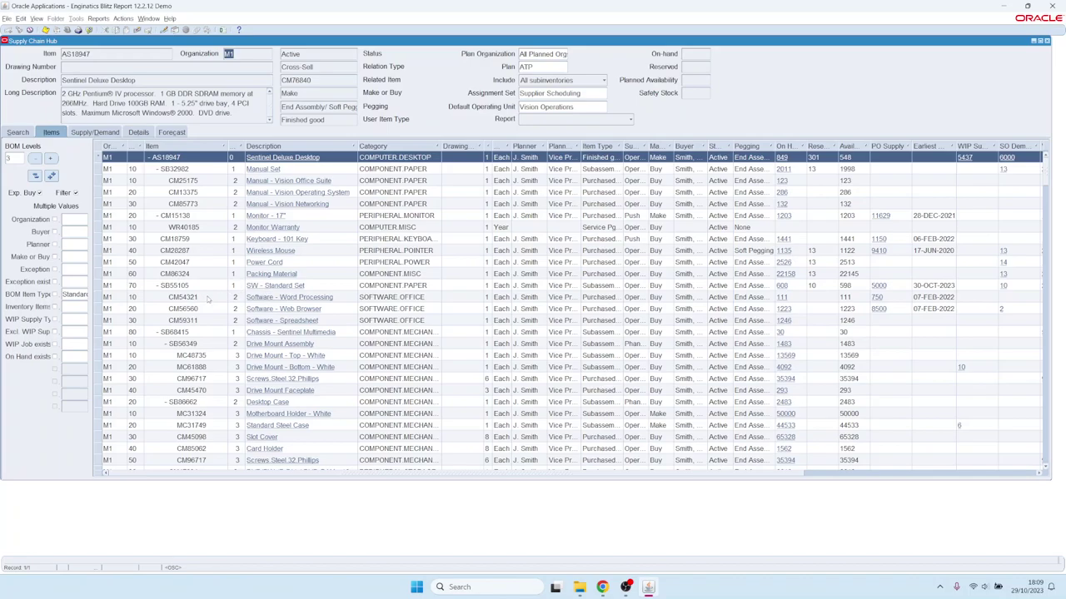
Select AS18947 through Wireless Mouse plus Packing Material and SW - Standard Set, then run MSC Horizontal Plan
left_click(187, 275, "shift")
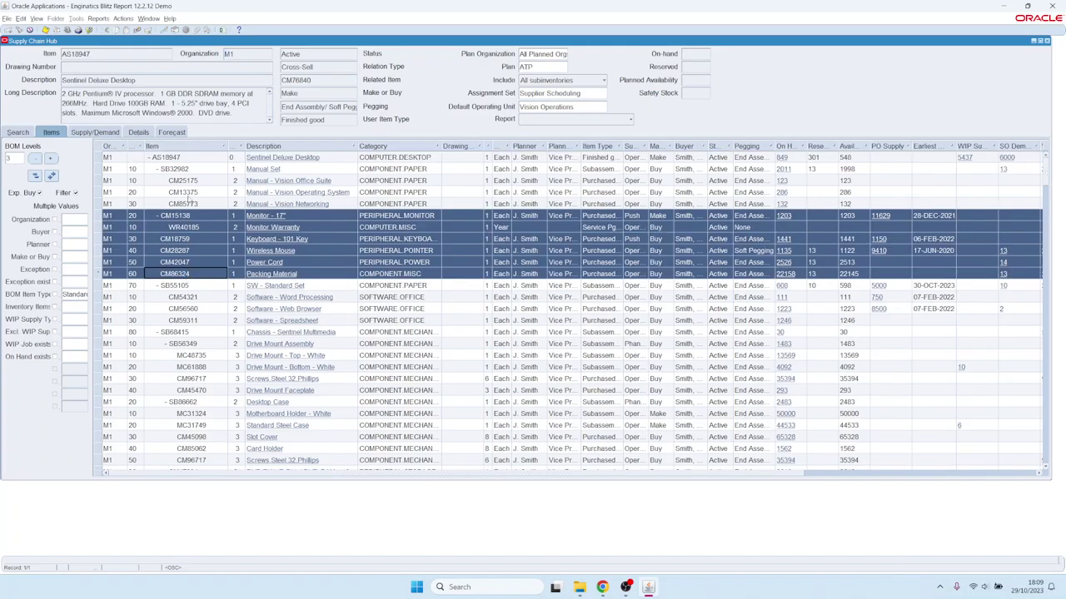
left_click(190, 159, "shift")
left_click(176, 251, "shift")
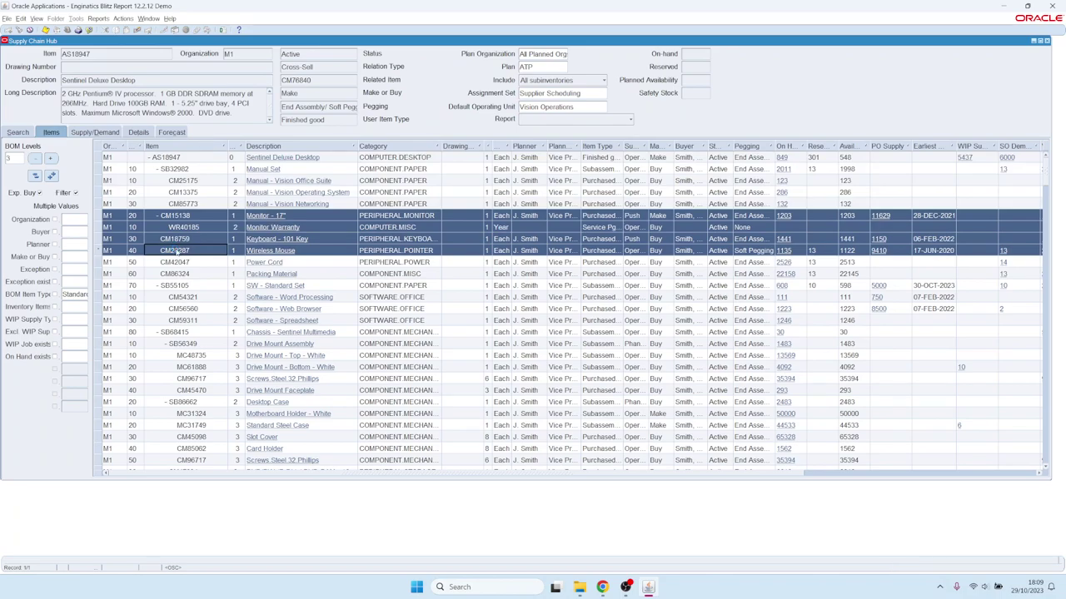
left_click(183, 159)
left_click(181, 252, "shift")
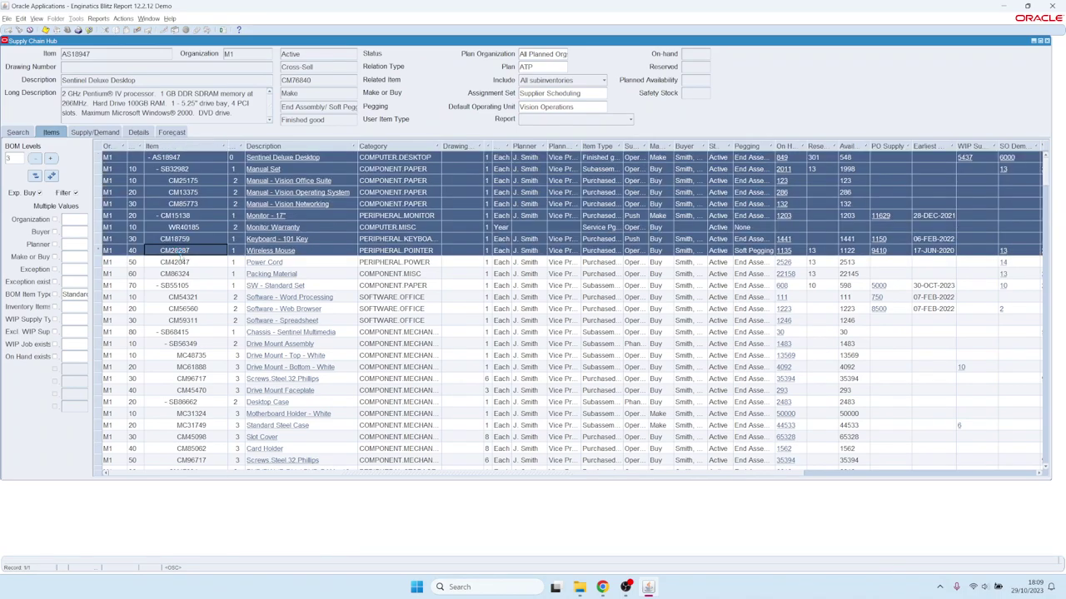
left_click(183, 286, "ctrl")
left_click(187, 275, "ctrl")
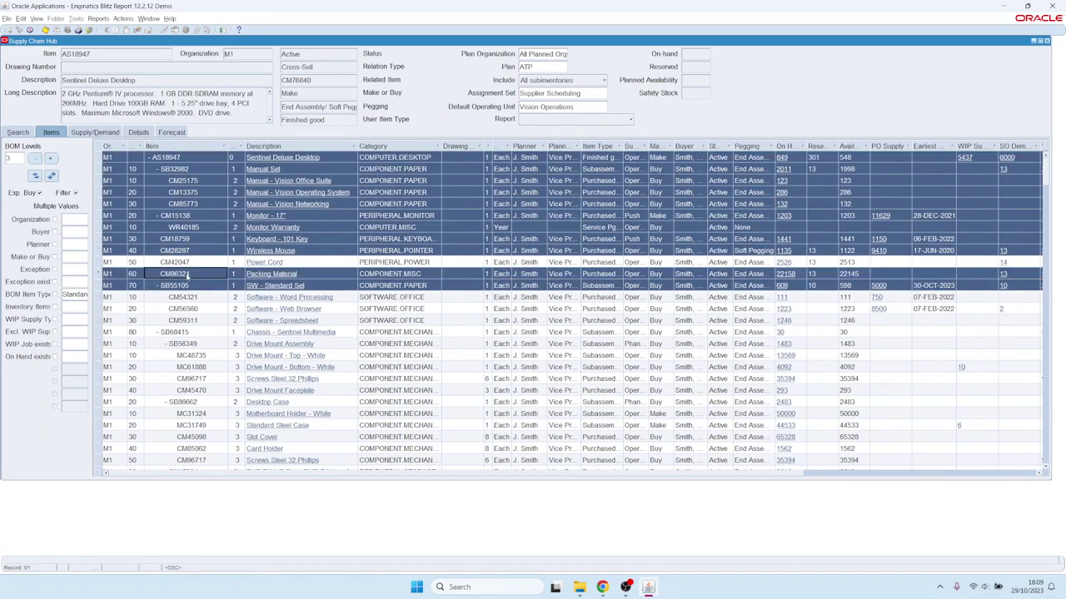
left_click(563, 124)
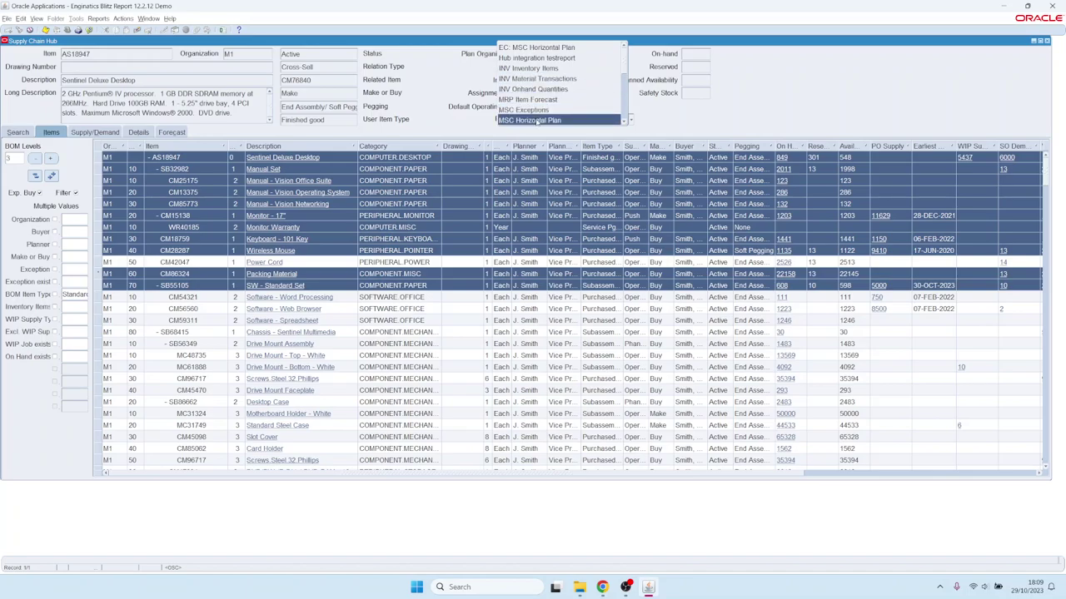
left_click(533, 122)
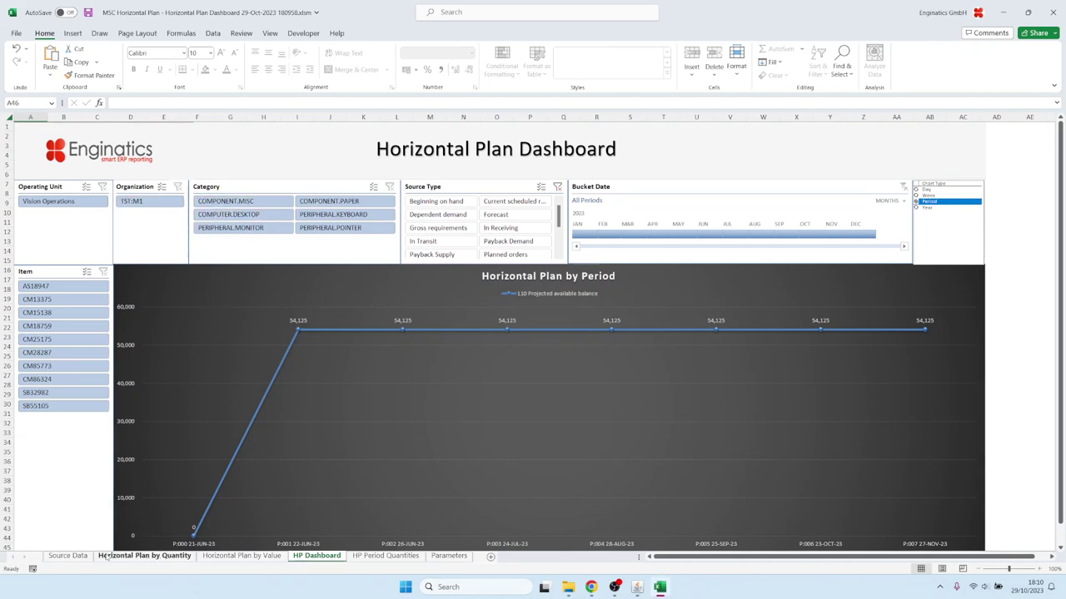
Filter the Horizontal Plan by Quantity pivot's Supply Demand Label to 110 Projected available balance
left_click(67, 556)
scroll(142, 254, "up", 16)
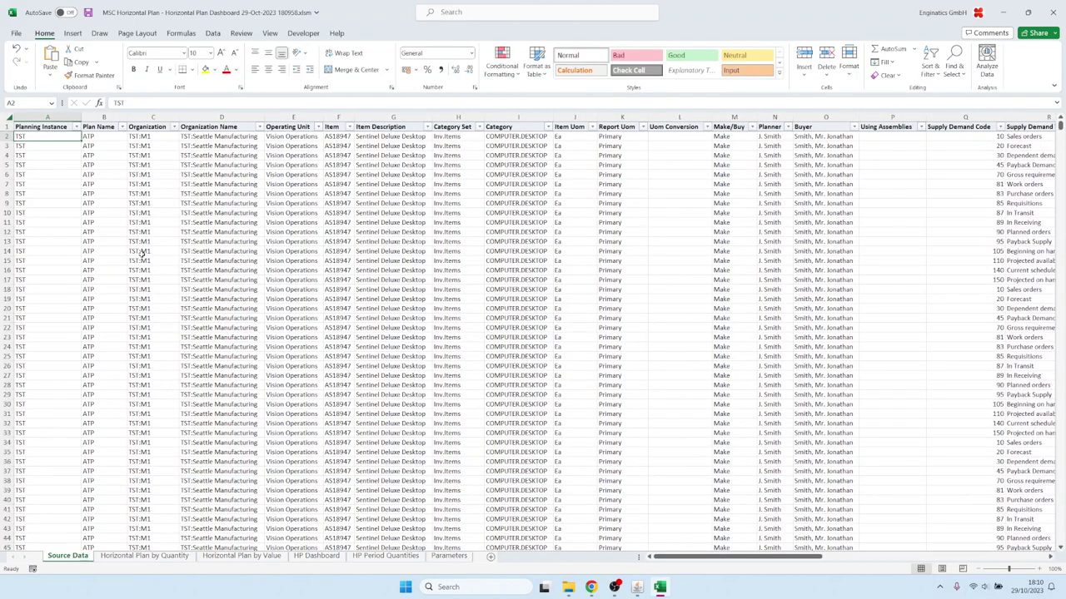
left_click(144, 555)
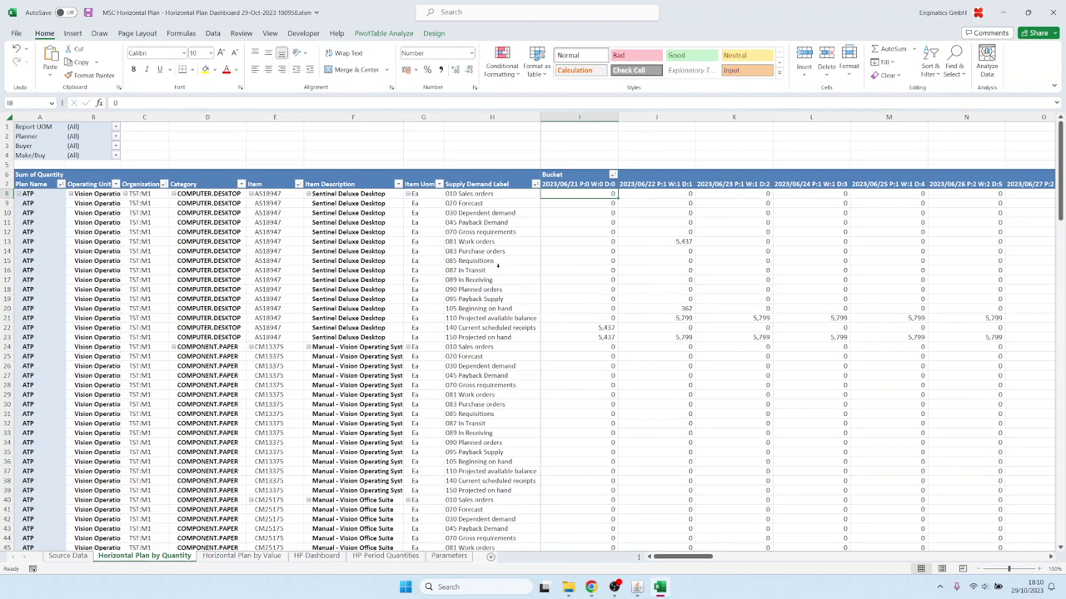
left_click(534, 184)
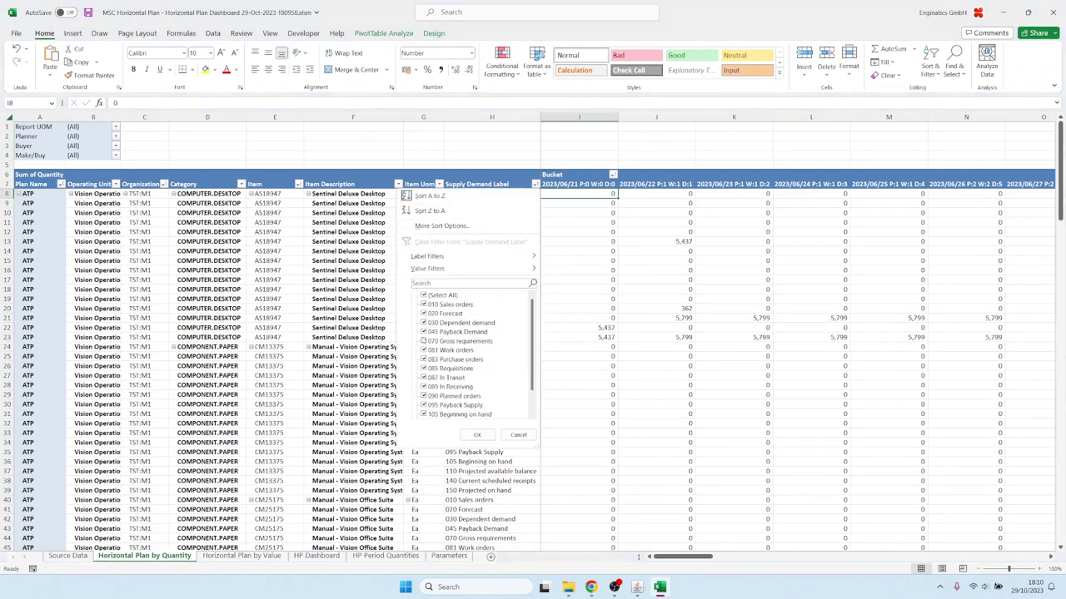
scroll(443, 302, "up", 1)
left_click(431, 295)
scroll(437, 341, "down", 3)
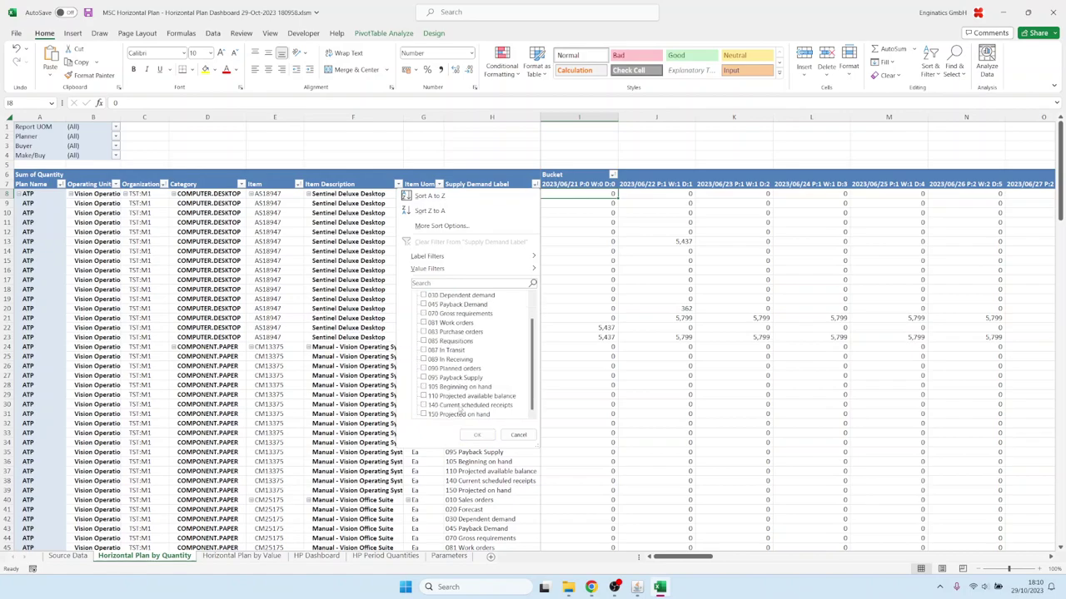
left_click(428, 397)
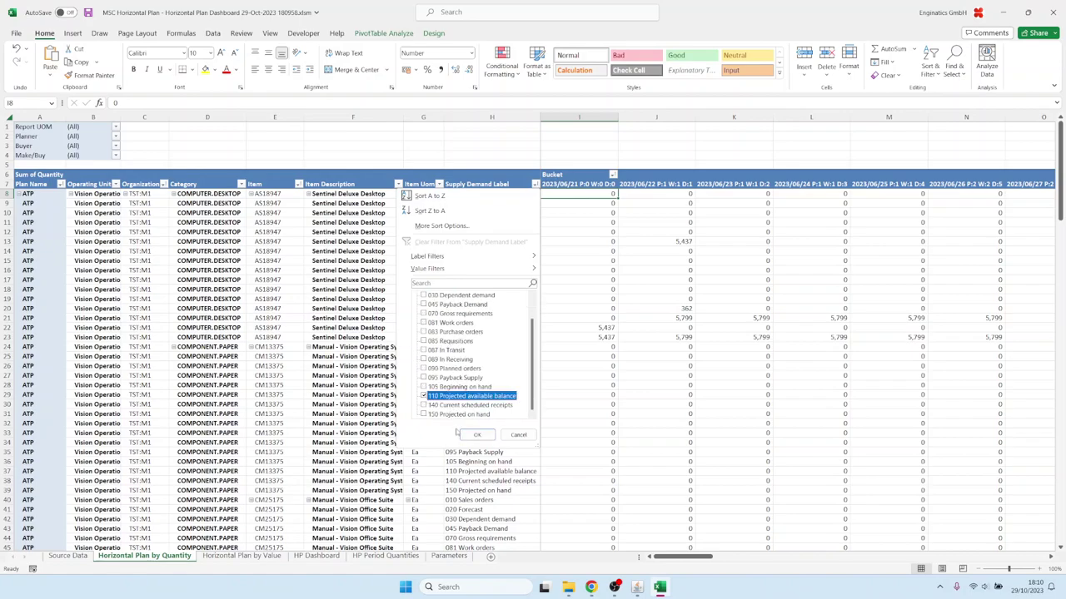
left_click(476, 435)
Highlight the ten filtered items and balances, noting the monitor's 39,803, then return to Oracle
left_click_drag(473, 233, 574, 279)
left_click(278, 197)
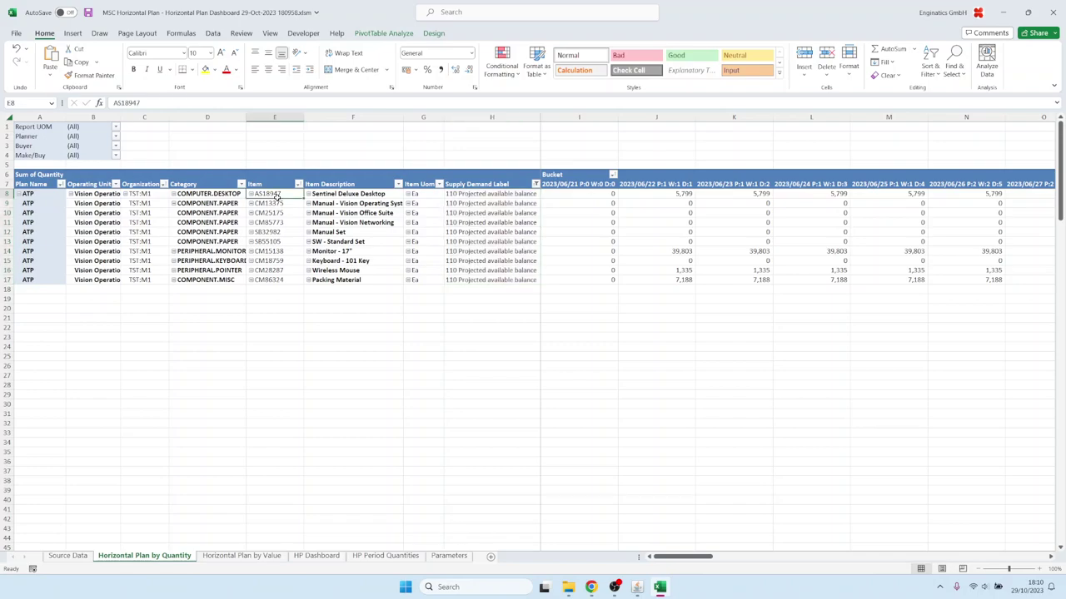
left_click_drag(277, 197, 275, 280)
left_click_drag(491, 193, 491, 280)
left_click(679, 251)
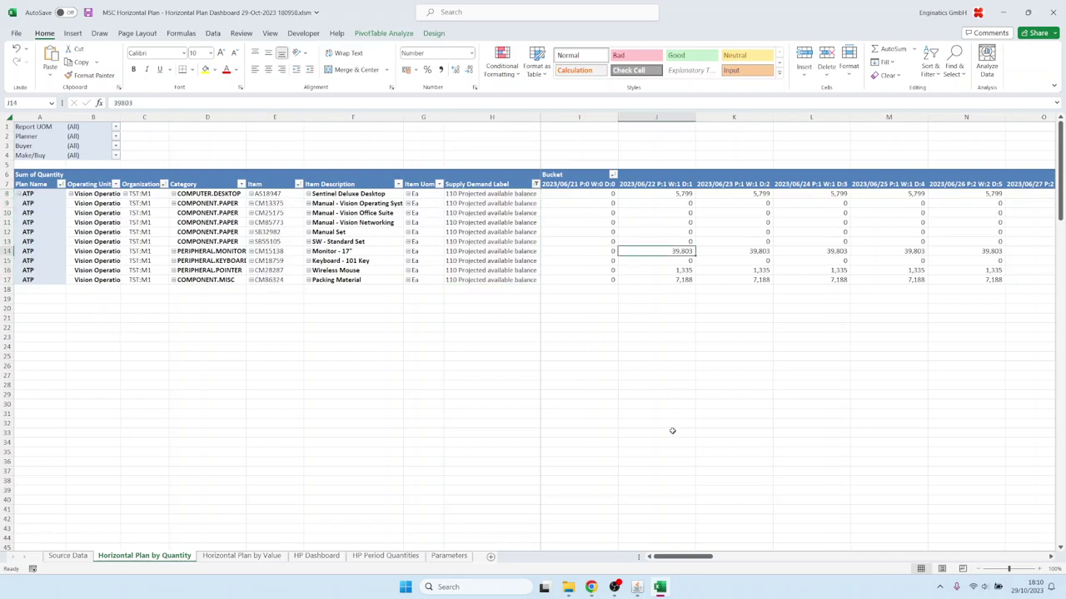
left_click_drag(676, 557, 806, 558)
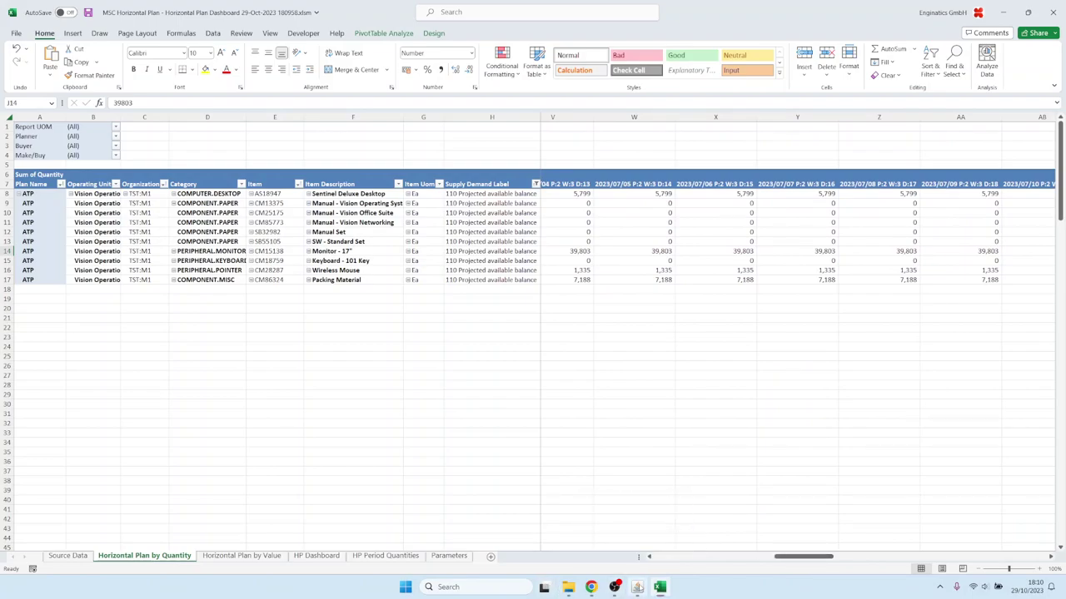
left_click(636, 587)
left_click(569, 121)
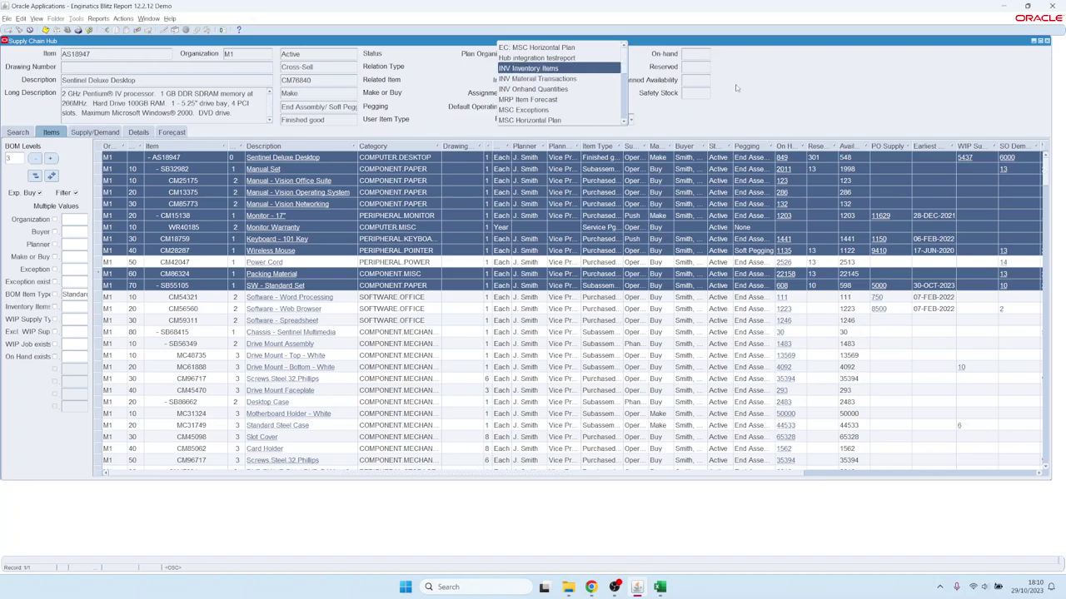
left_click(185, 273)
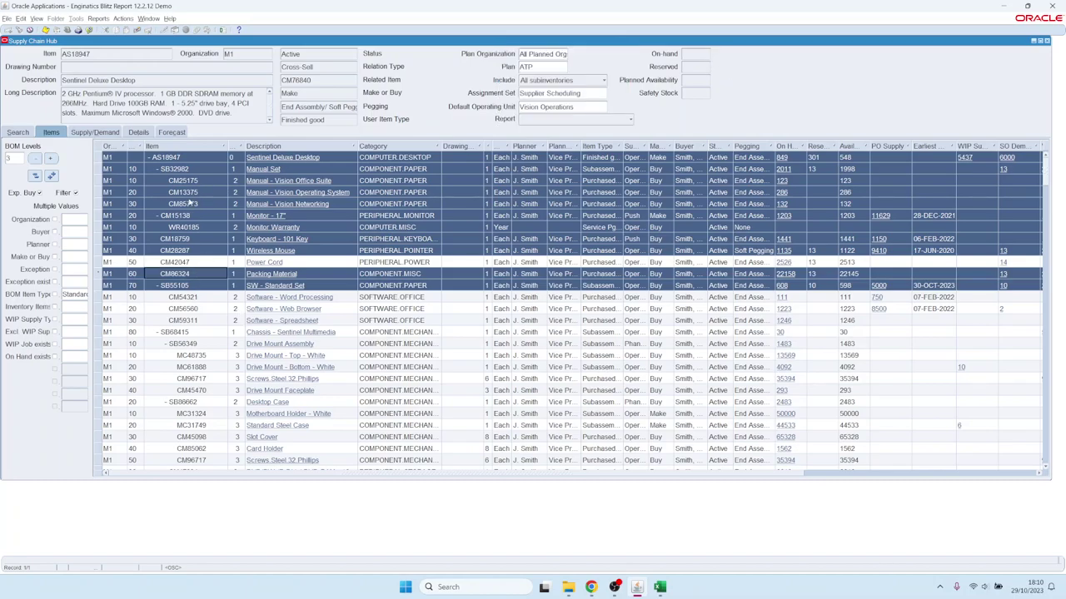
left_click(183, 192)
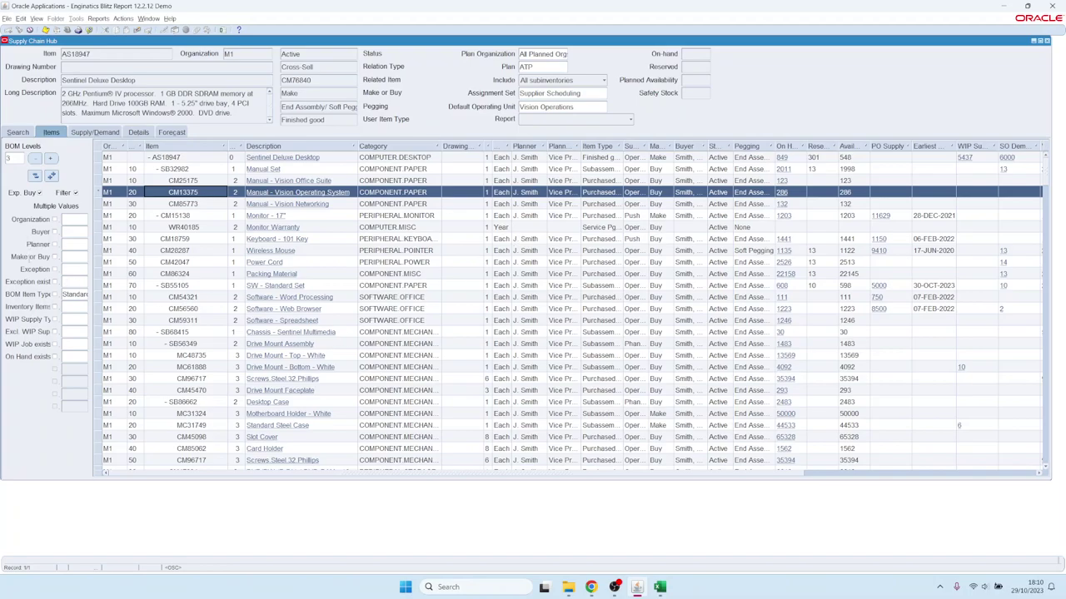
left_click(72, 256)
type("ma")
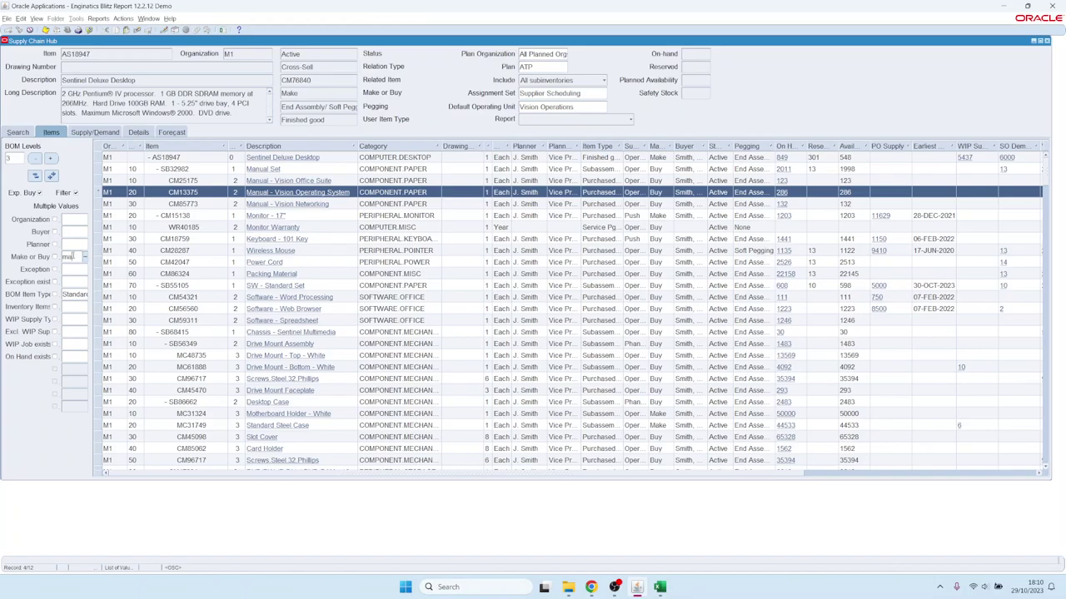
key("Tab")
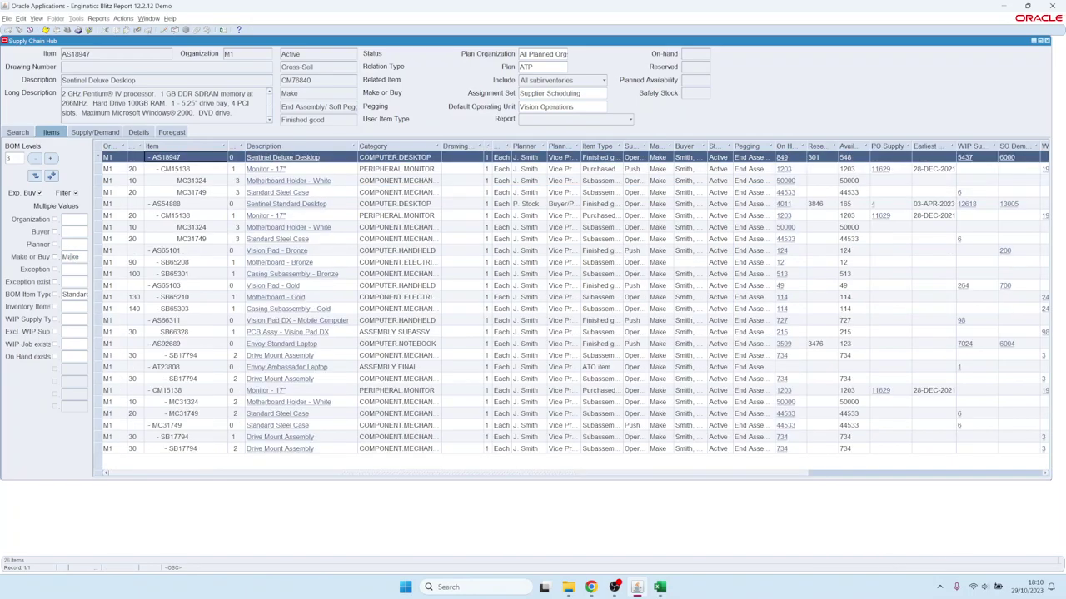
double_click(73, 256)
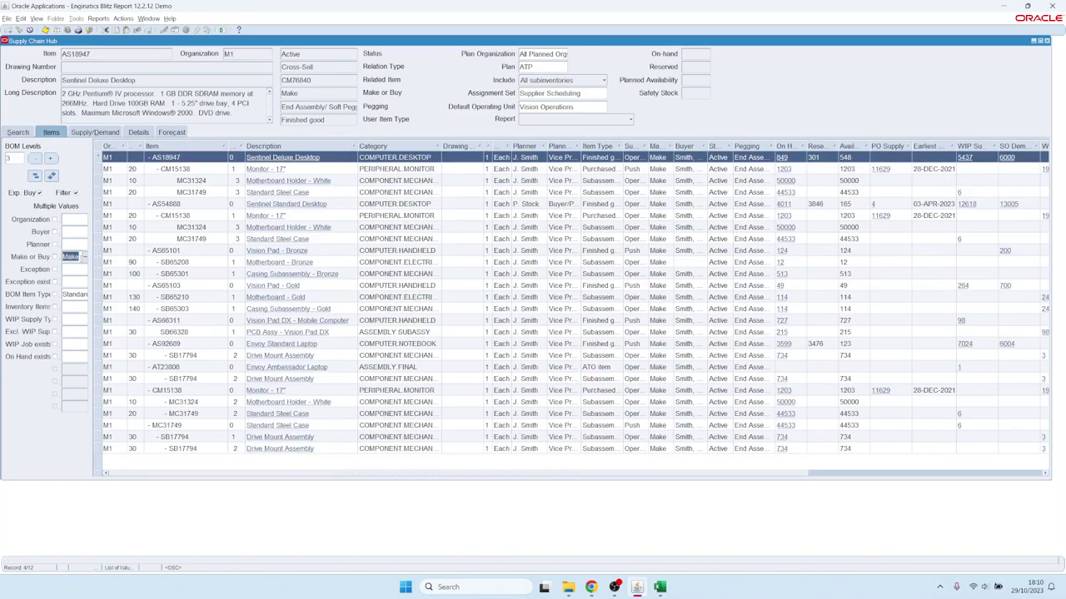
type("bu")
key("Tab")
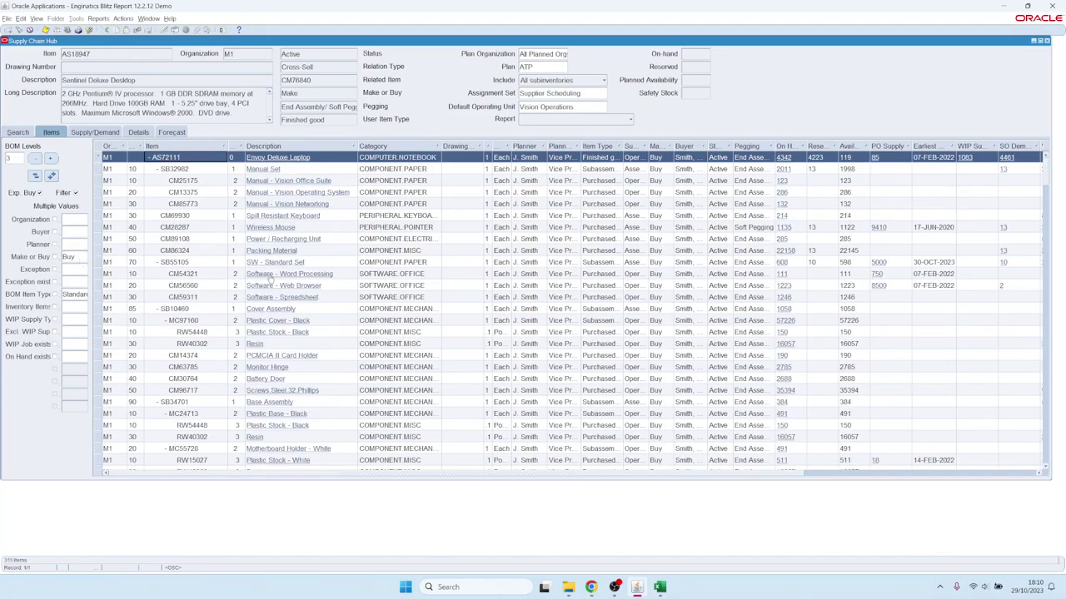
double_click(79, 258)
key("Delete")
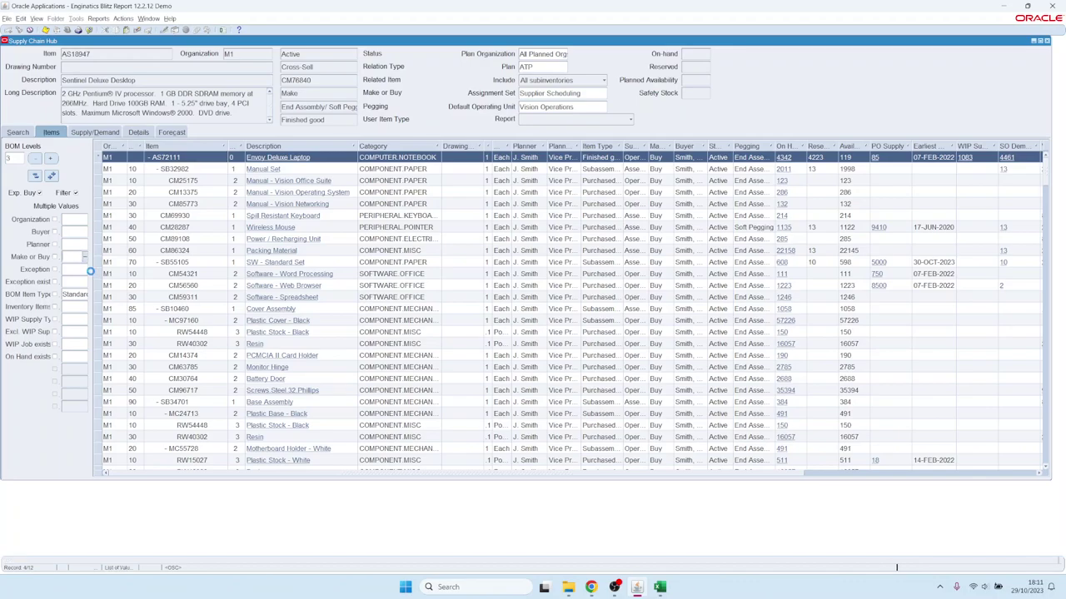
key("Tab")
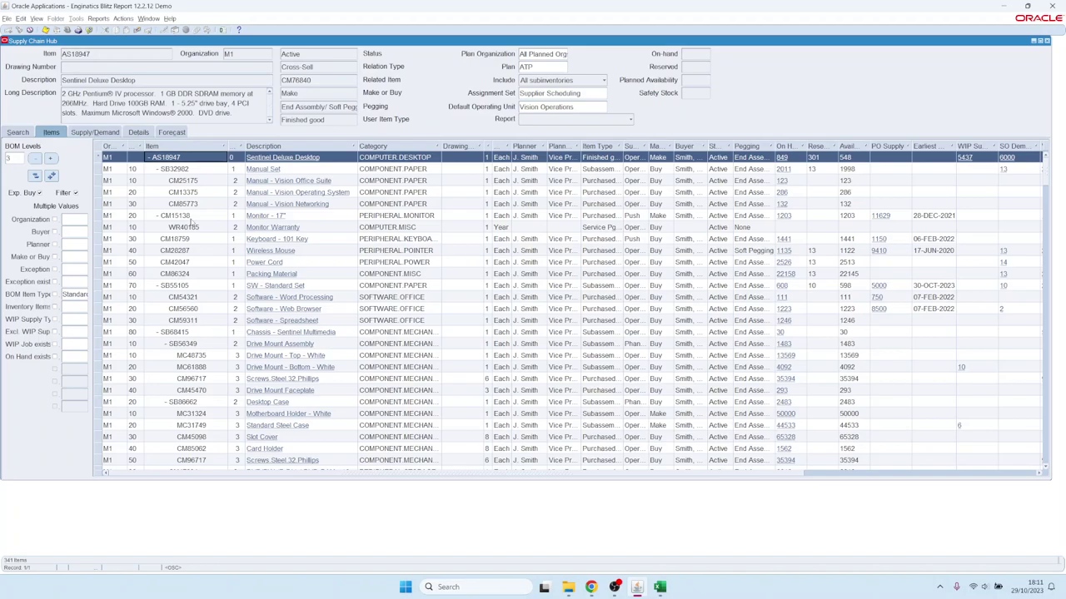
Show supply/demand for Monitor - 17" (CM15138), 9782 on hand, and pick the 10-FEB-2022 work order
left_click(265, 217)
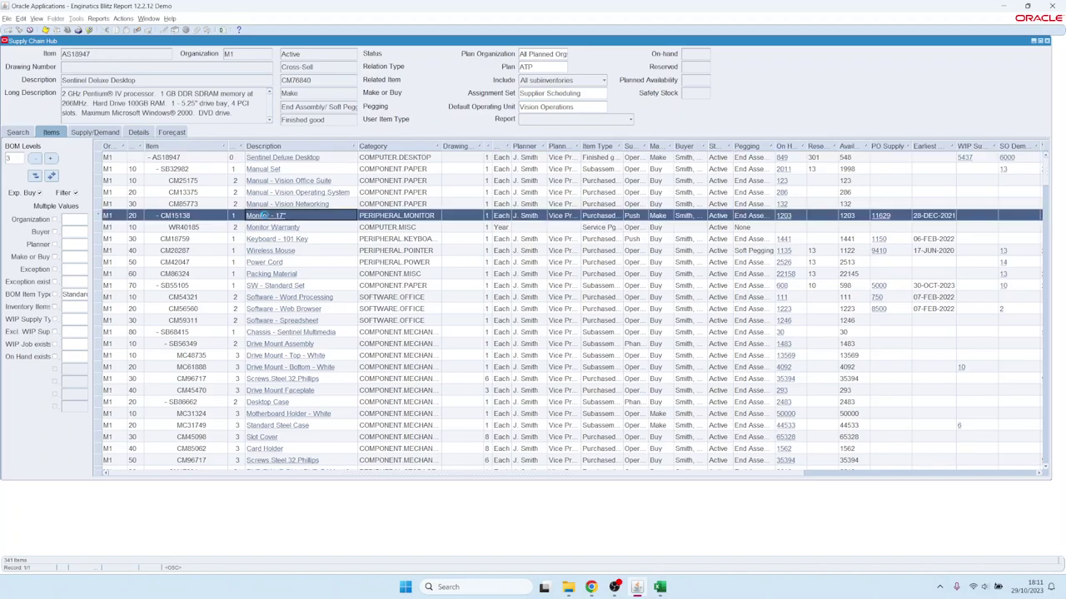
left_click(265, 217)
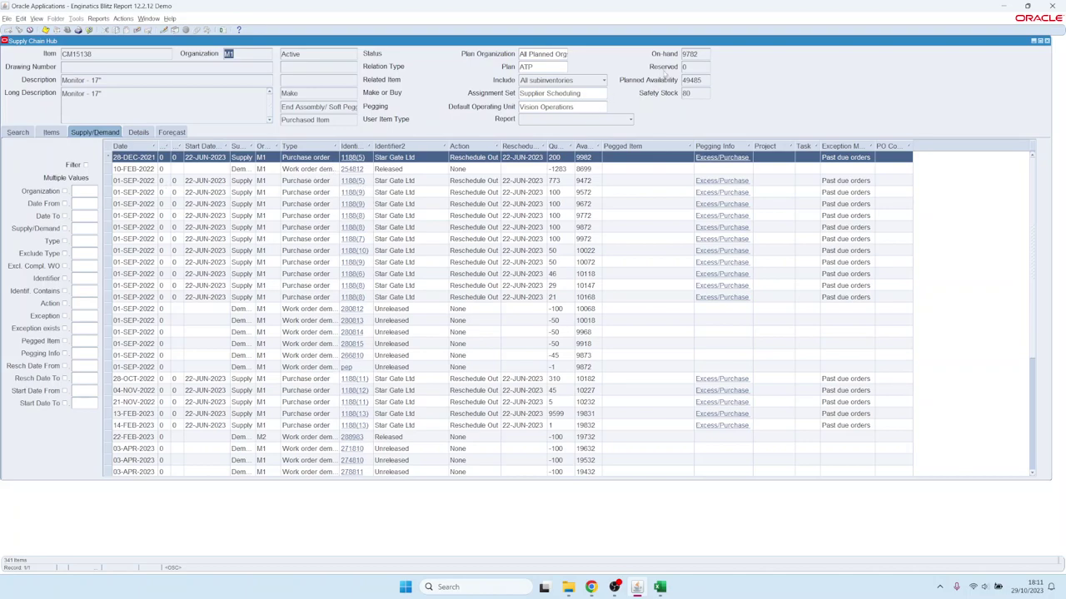
left_click(702, 53)
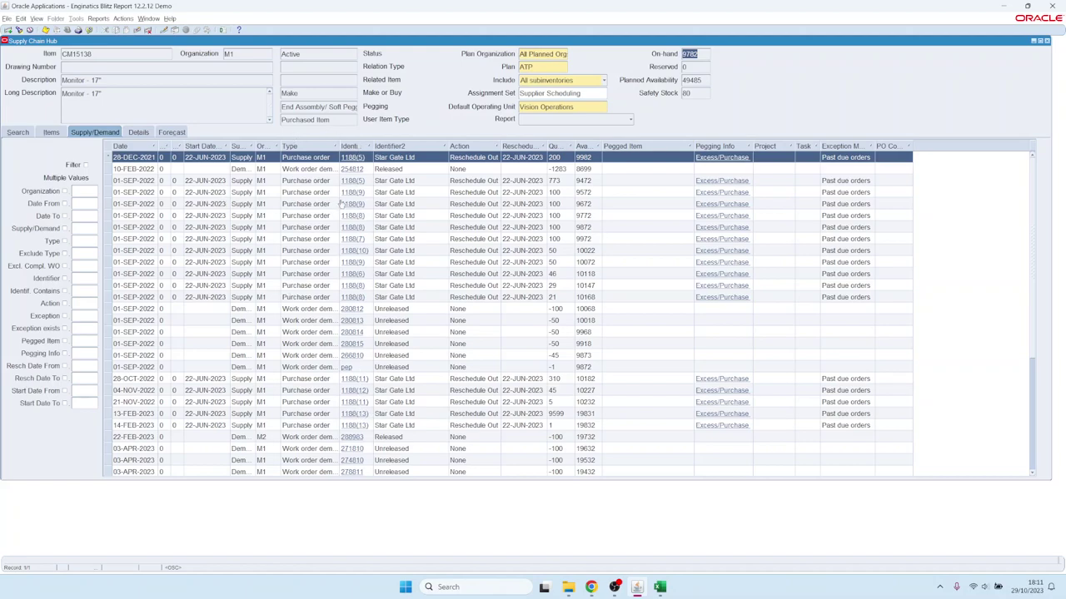
left_click(342, 168)
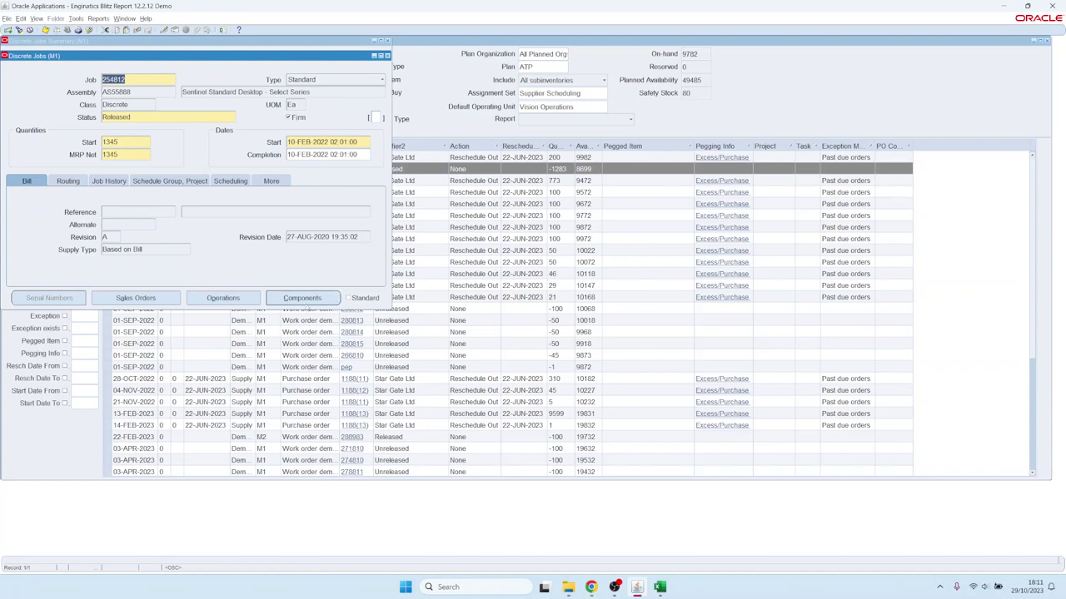
Review job 254812's components, including the Monitor - 17" line, and its operations
left_click(304, 299)
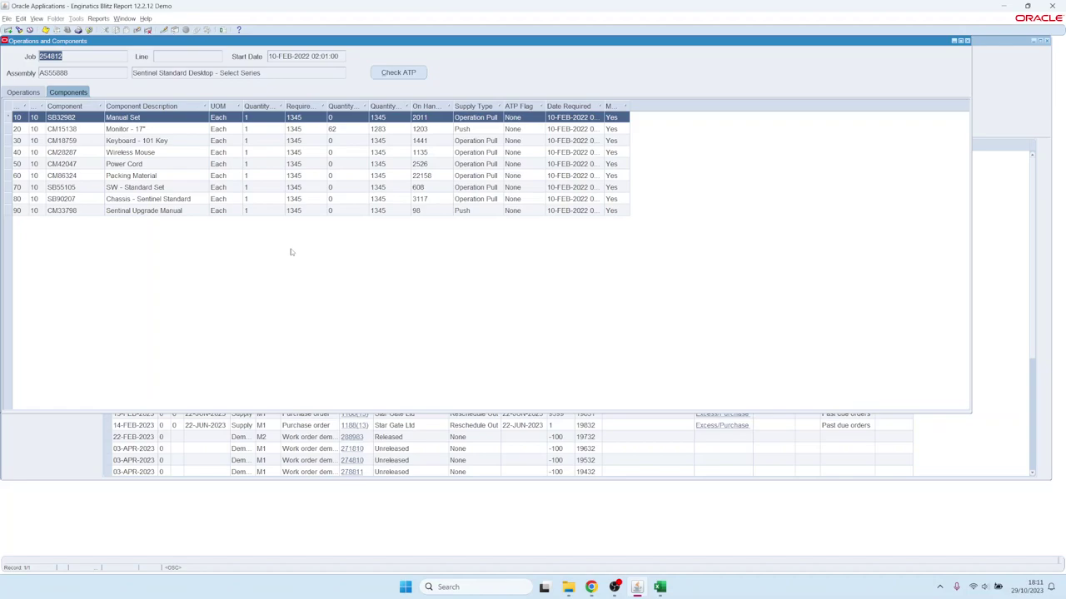
left_click(138, 130)
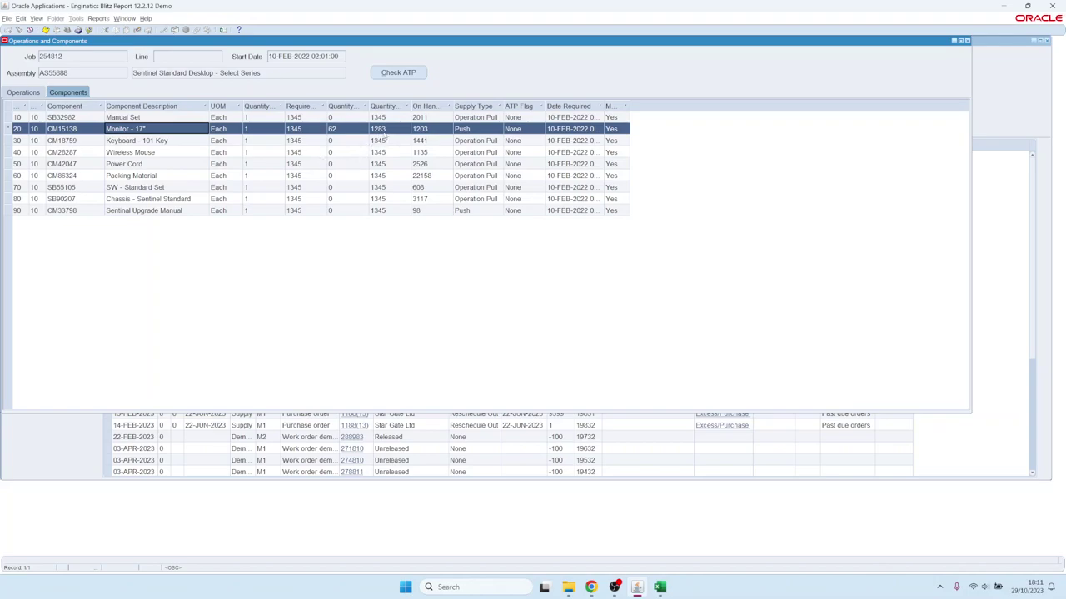
left_click(23, 93)
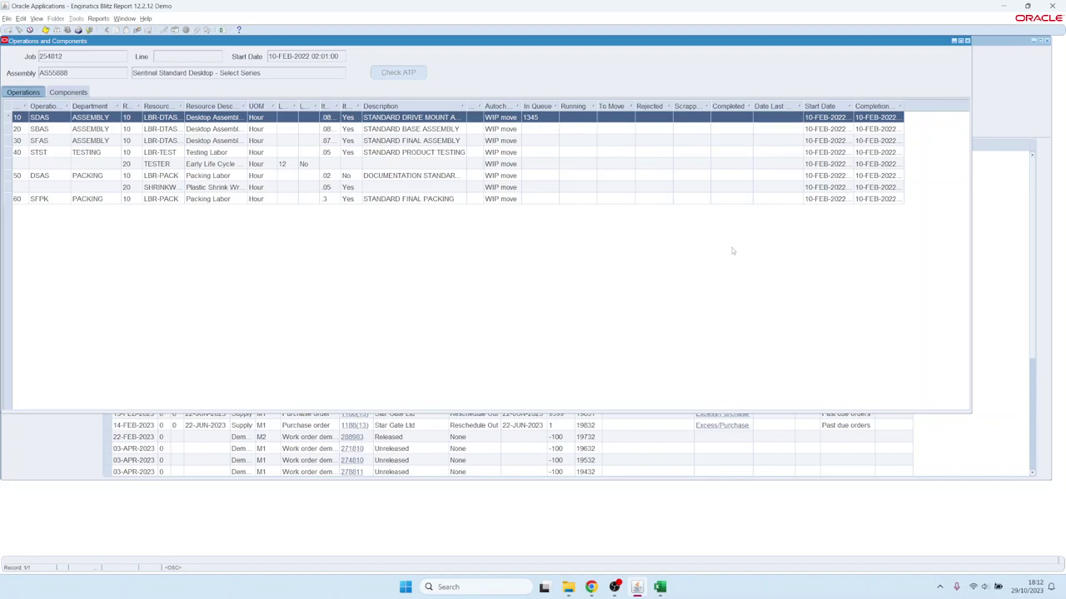
Close the operations view, the discrete job form and the job summary window
left_click(966, 41)
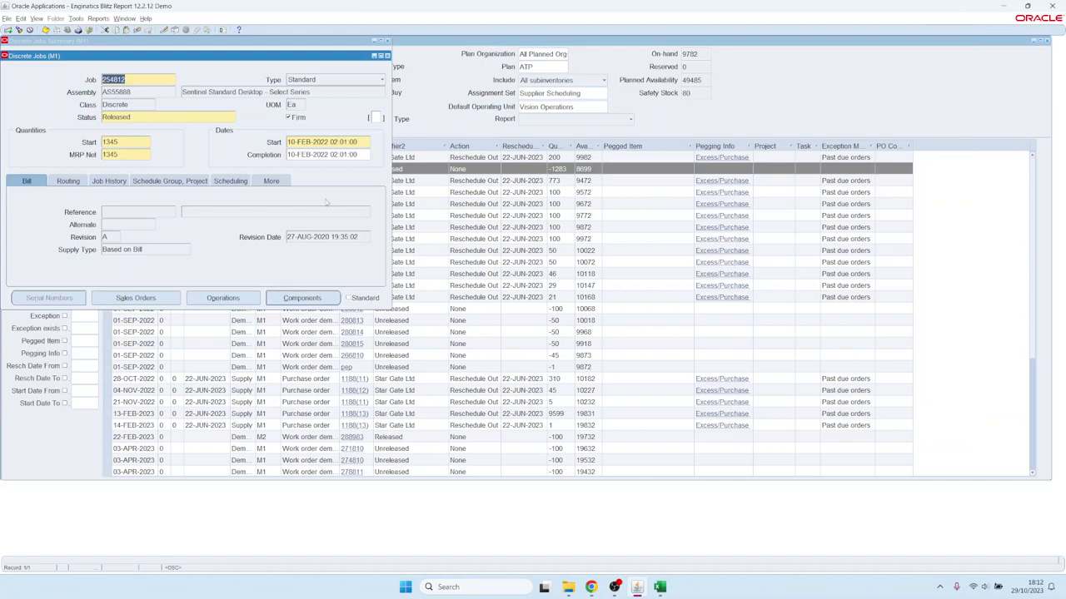
left_click(387, 55)
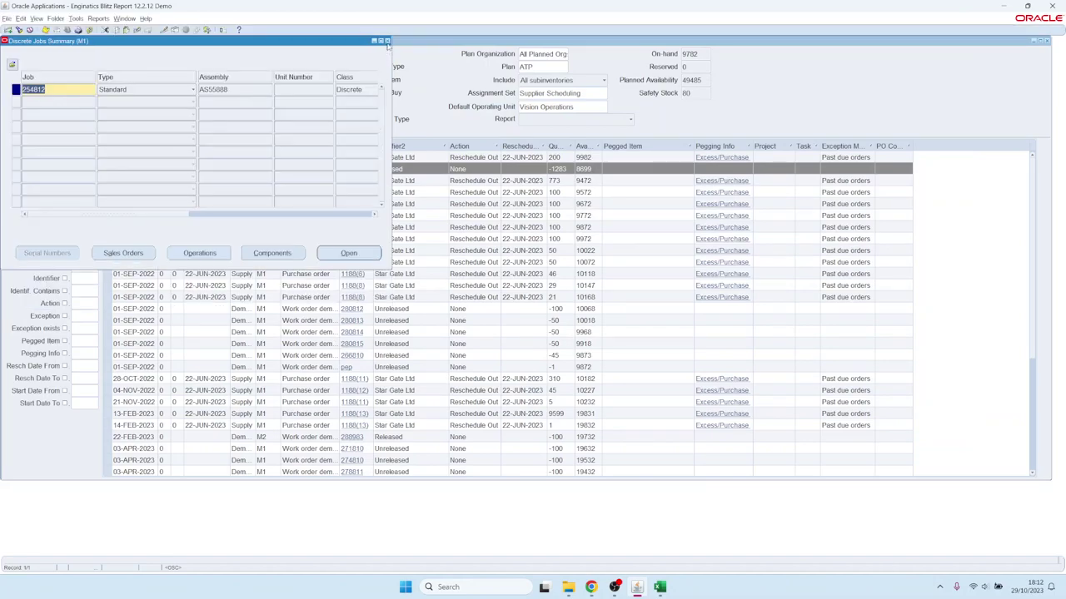
left_click(385, 40)
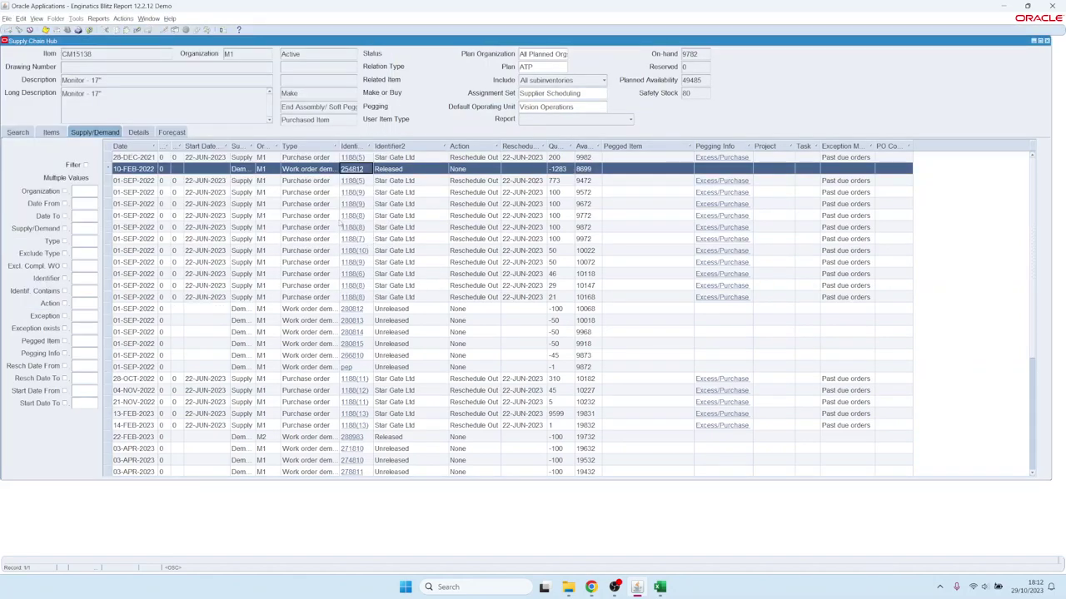
left_click(481, 195)
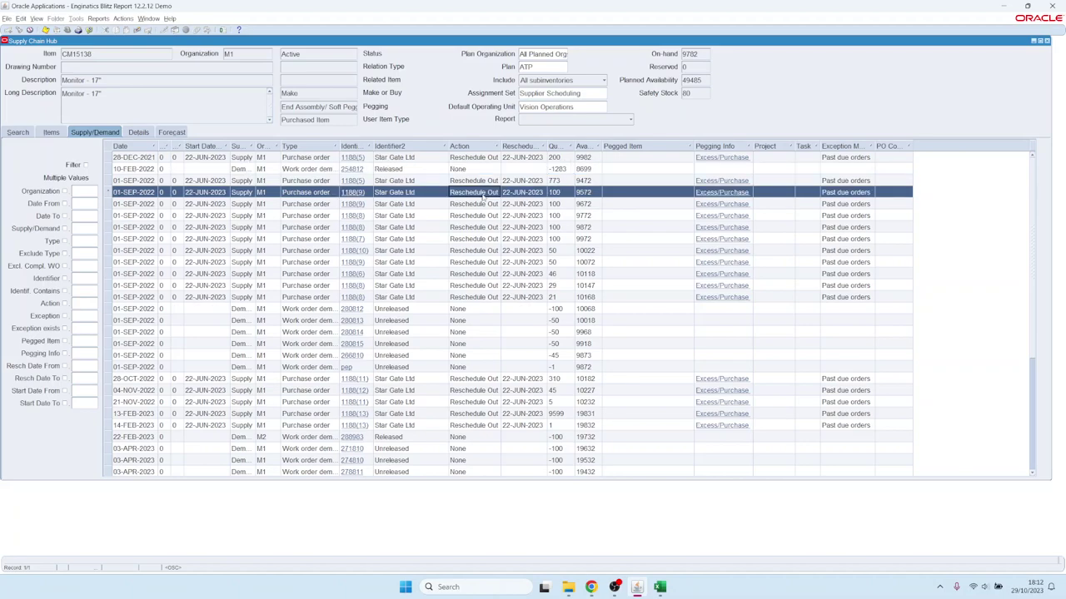
left_click(468, 267, "shift")
right_click(471, 219)
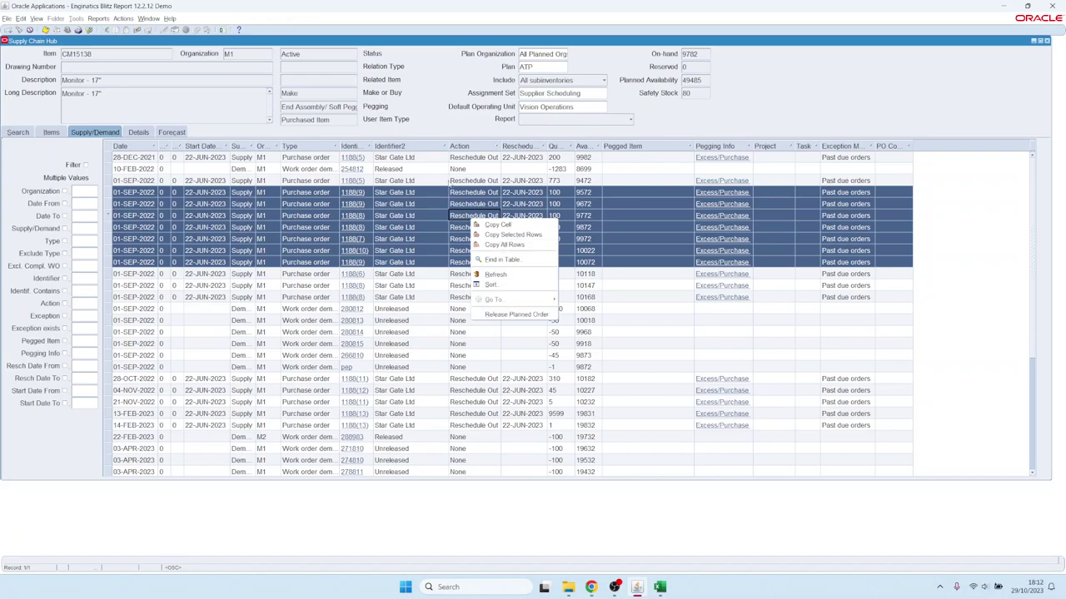
left_click(454, 194)
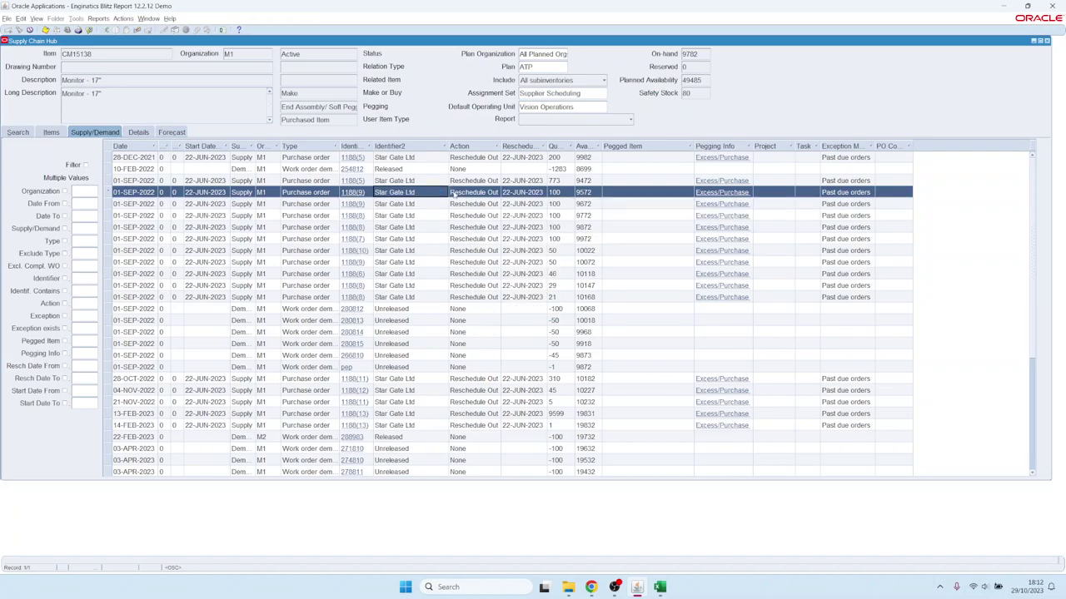
left_click(479, 263, "shift")
right_click(472, 207)
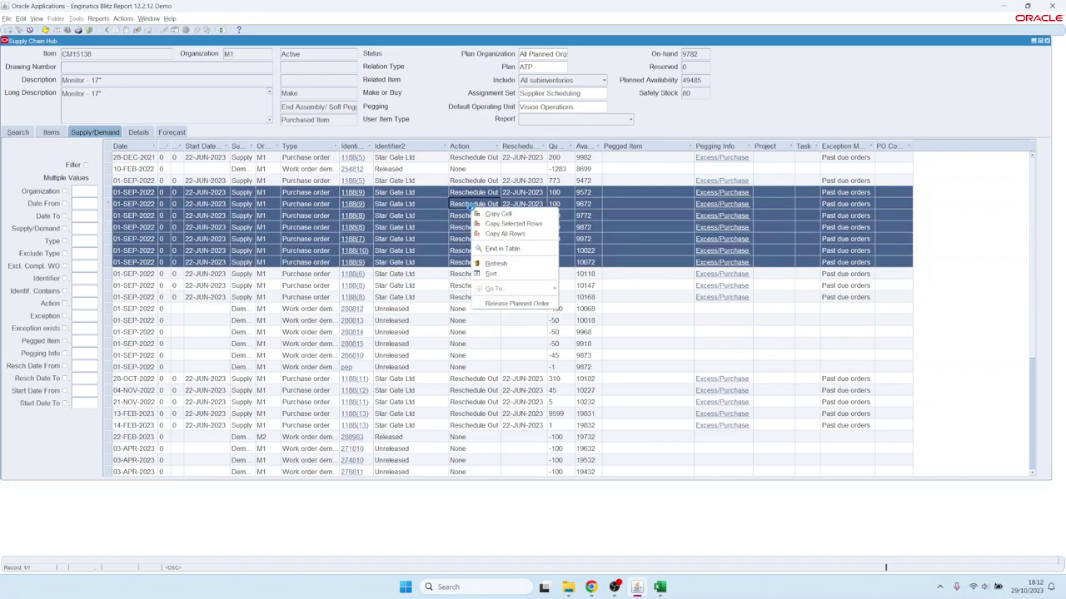
left_click(509, 302)
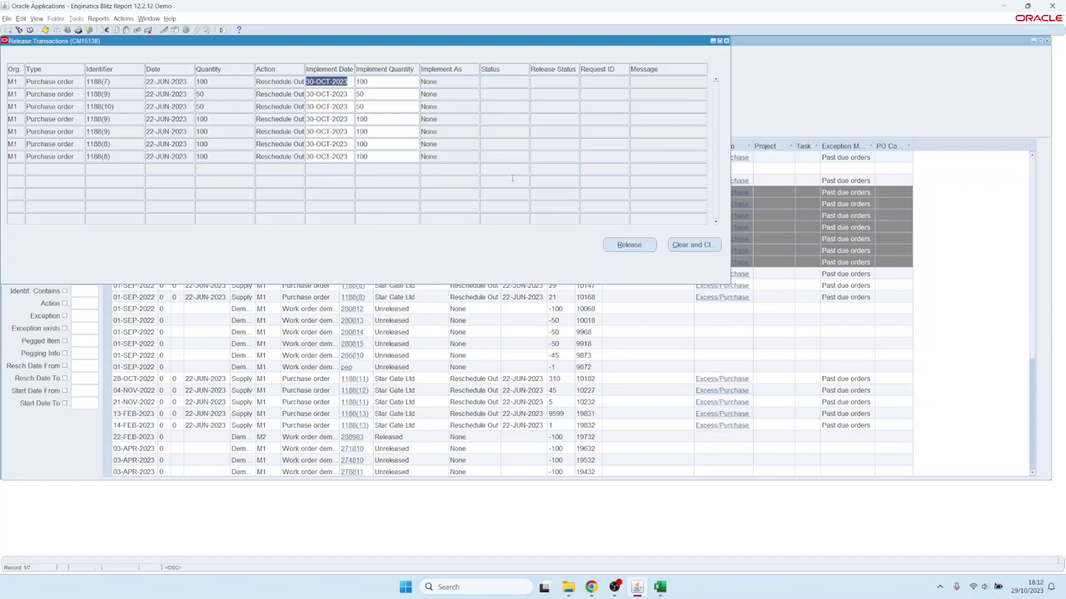
left_click(725, 40)
left_click(291, 322)
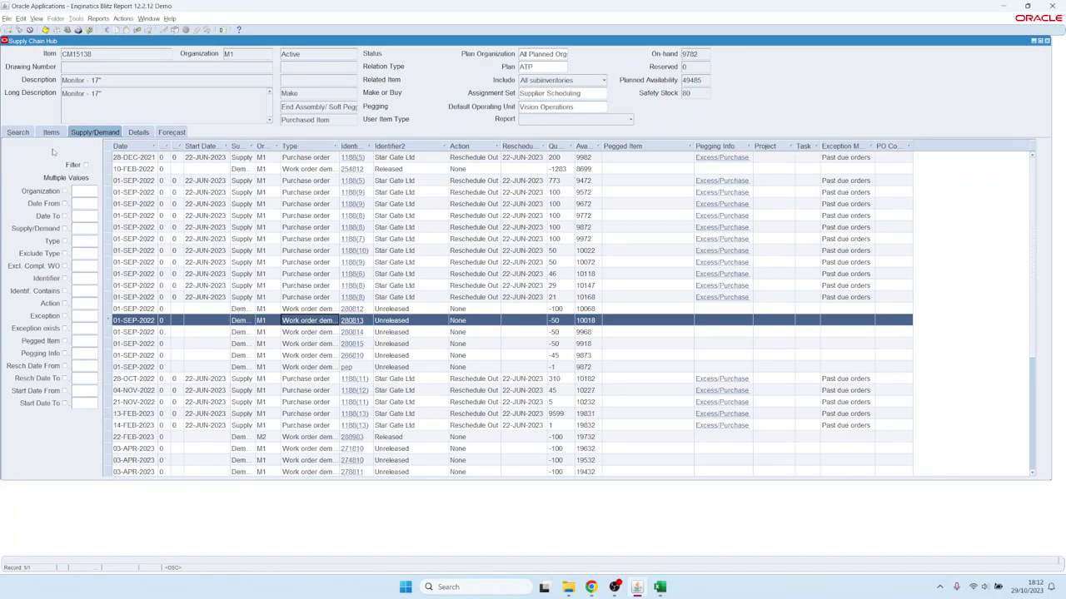
Search with Planned Order exists set to Yes, listing 70 items
scroll(210, 272, "down", 5)
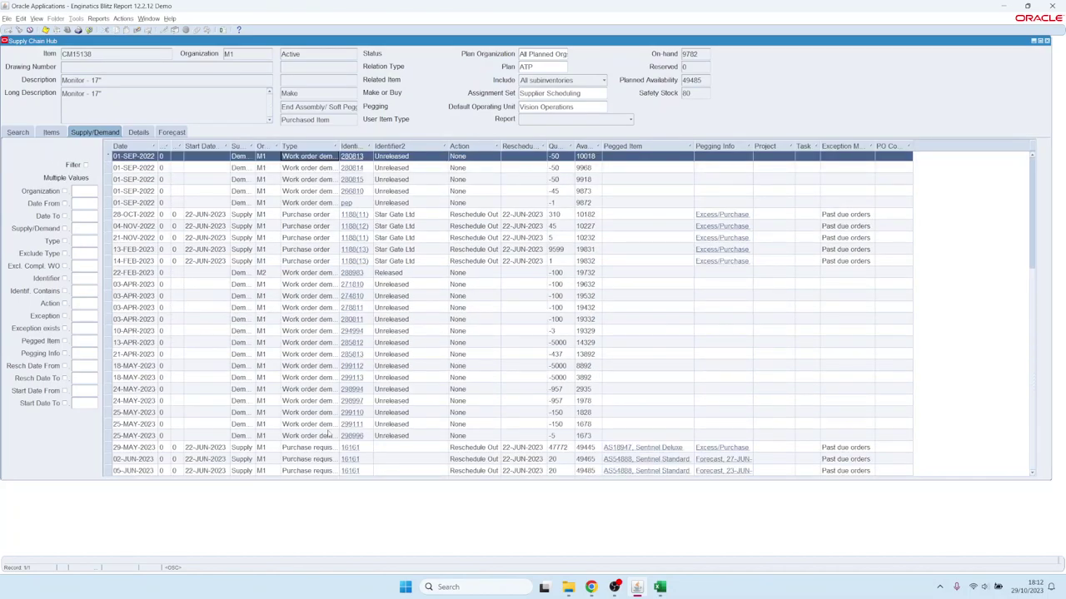
left_click(55, 134)
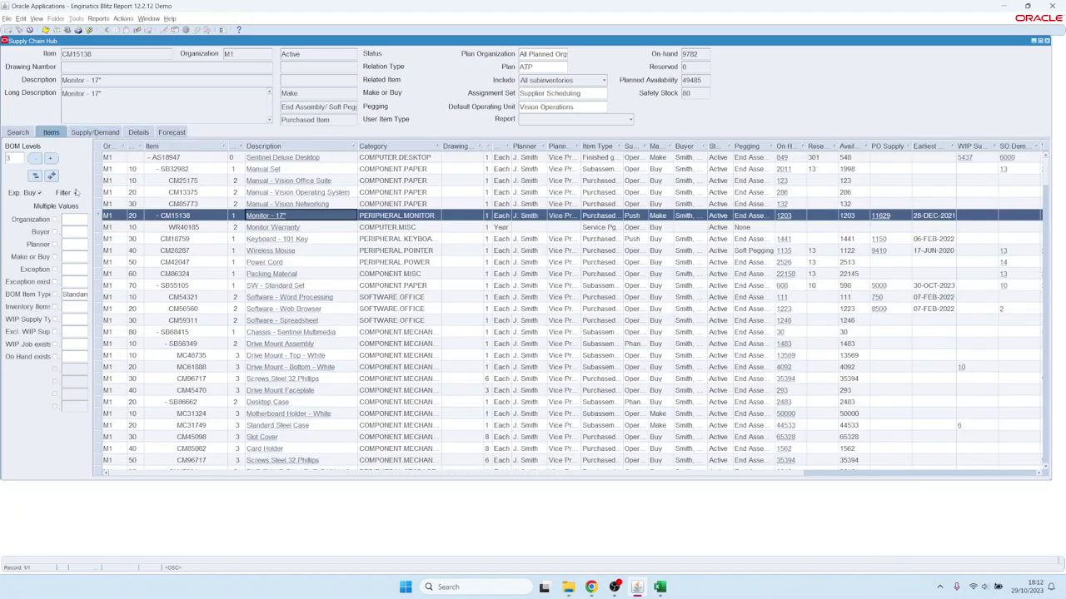
left_click(11, 134)
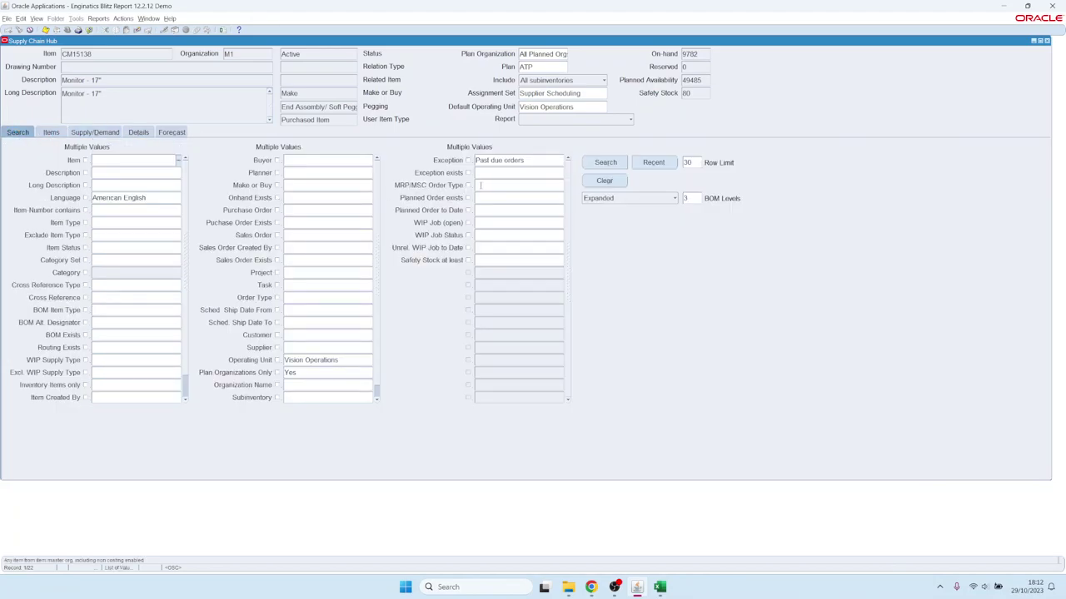
left_click(497, 197)
type("Yes")
key("Tab")
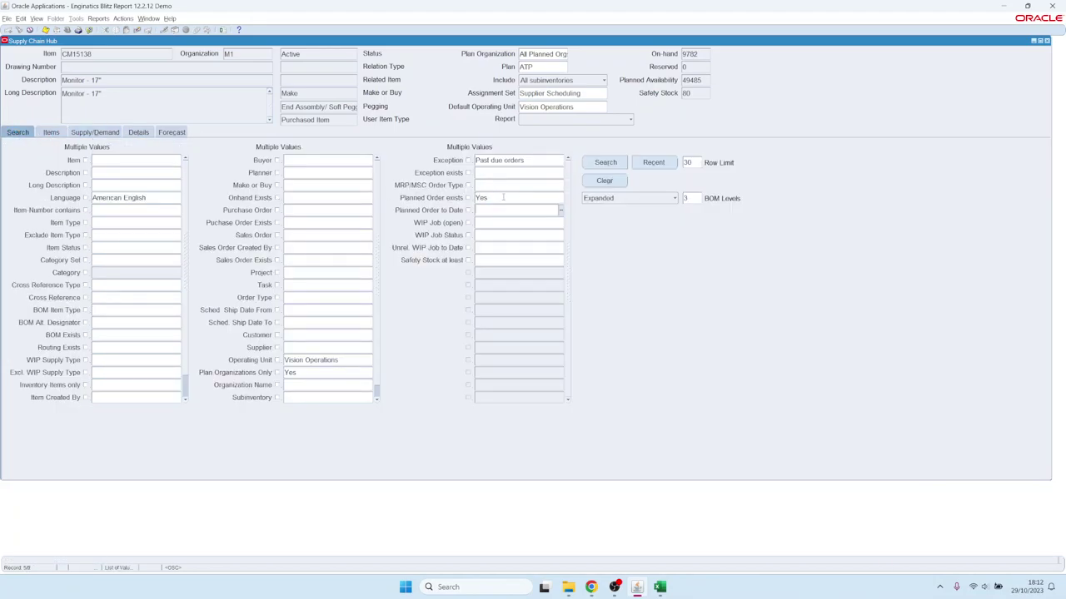
left_click(604, 164)
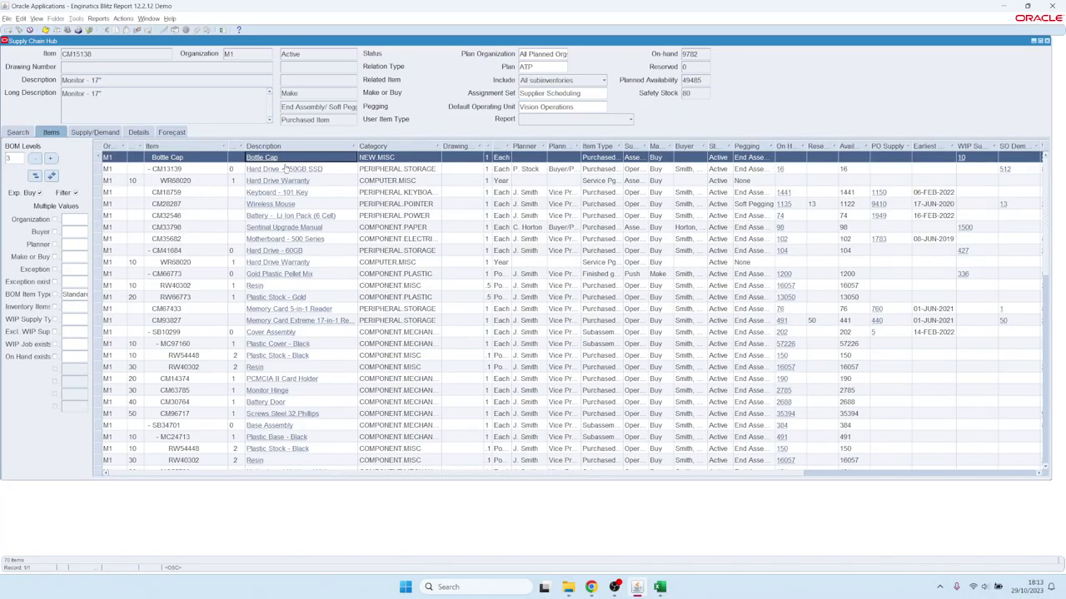
Release the Hard Drive - 250GB SSD planned orders of 28-JUL, 04-AUG and 18-AUG-2023
double_click(287, 170)
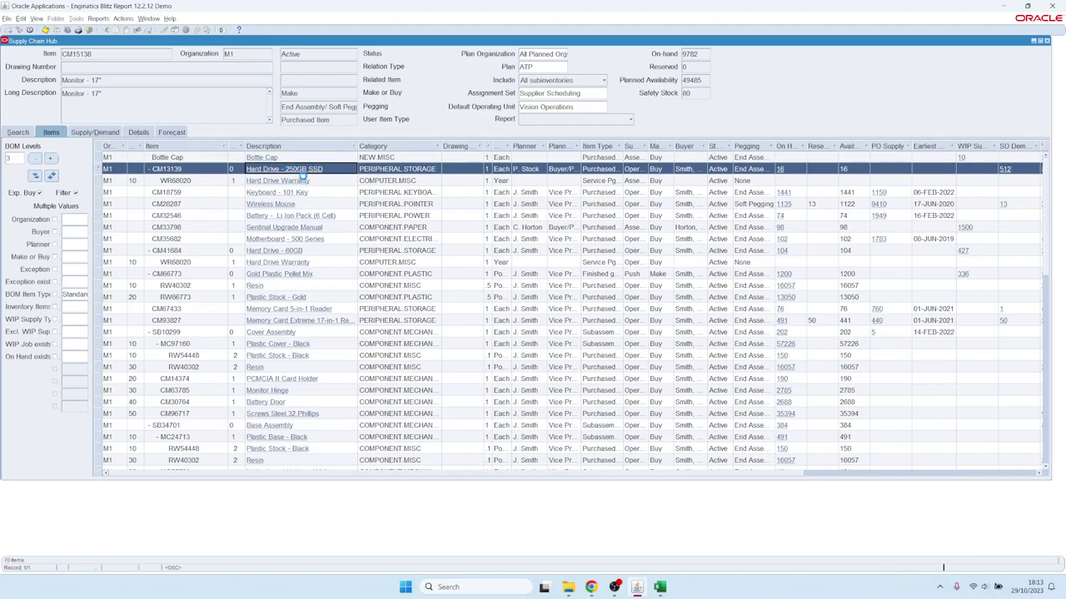
scroll(298, 266, "down", 10)
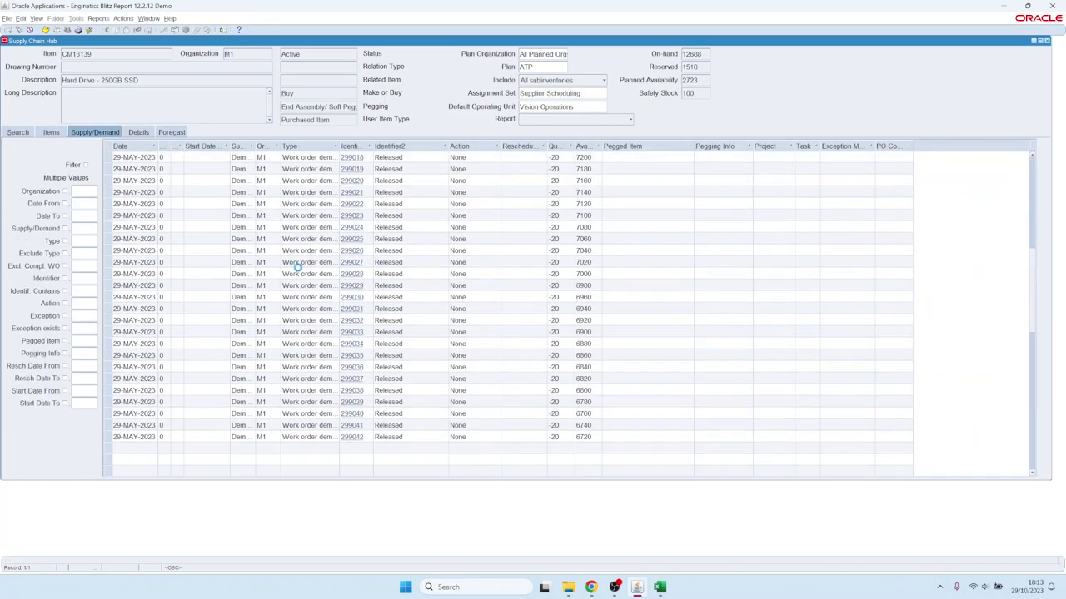
scroll(296, 268, "down", 4)
left_click(299, 216)
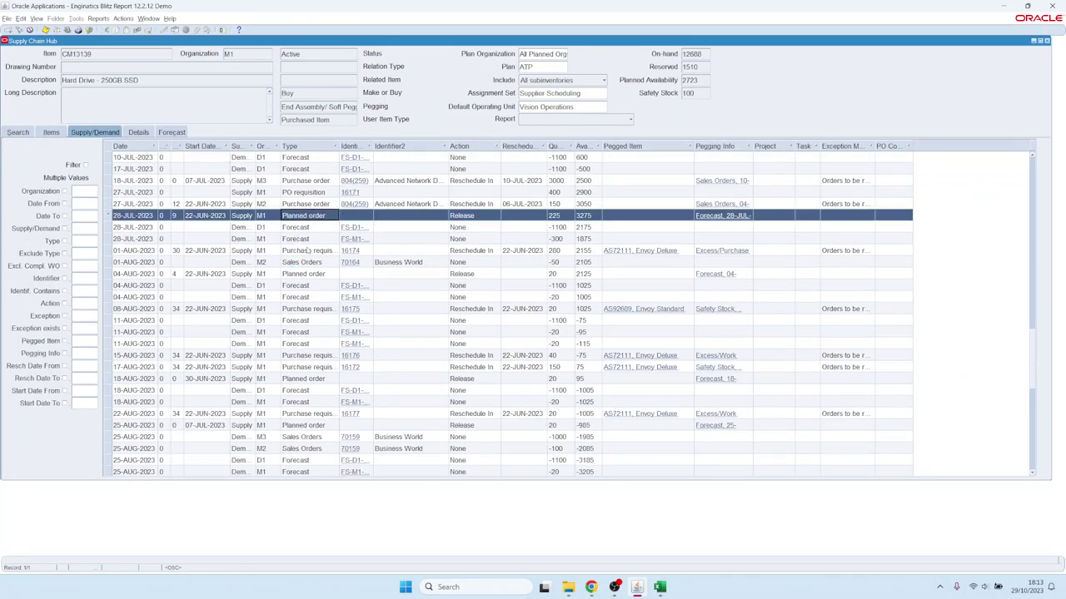
left_click(310, 274, "ctrl")
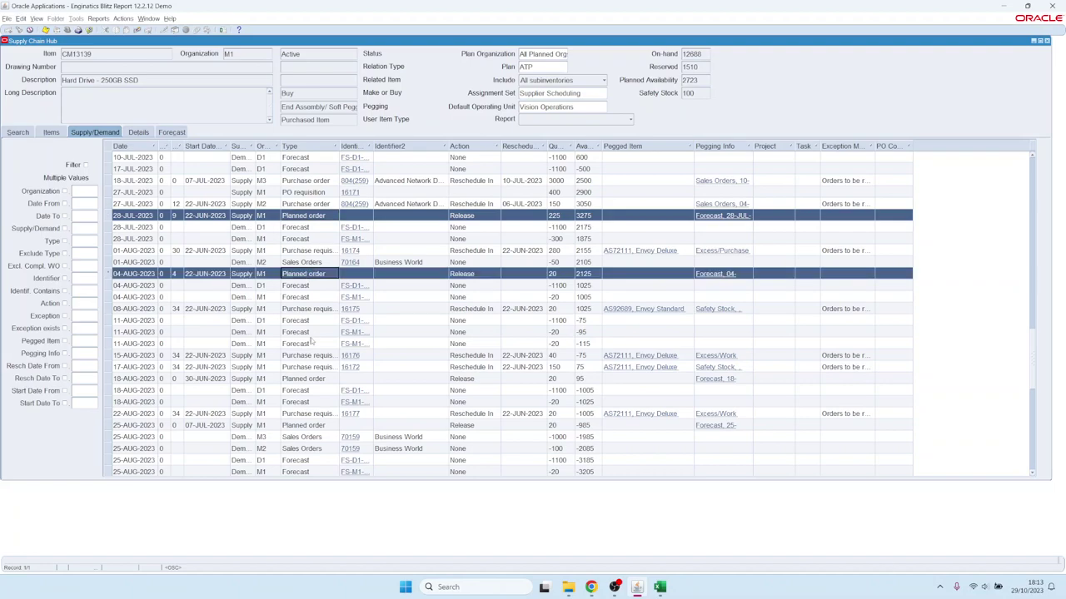
left_click(309, 379, "ctrl")
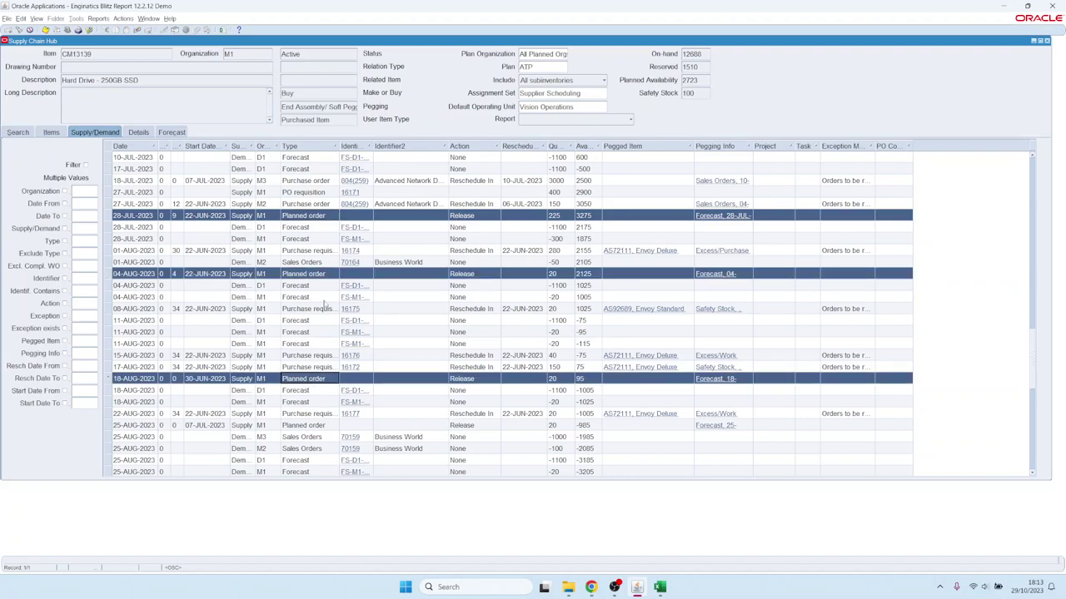
right_click(315, 216)
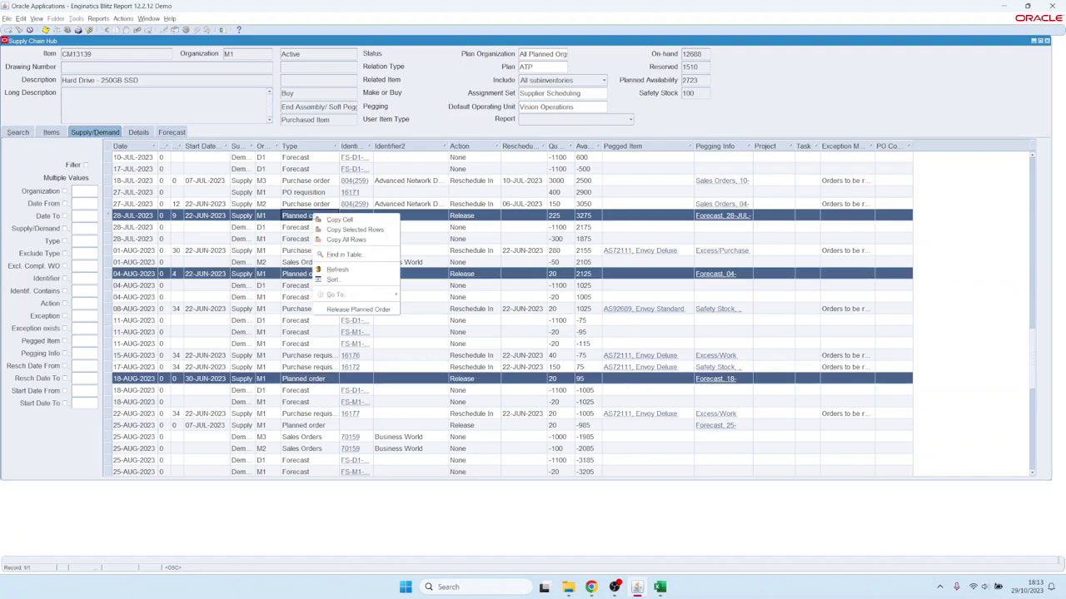
left_click(358, 309)
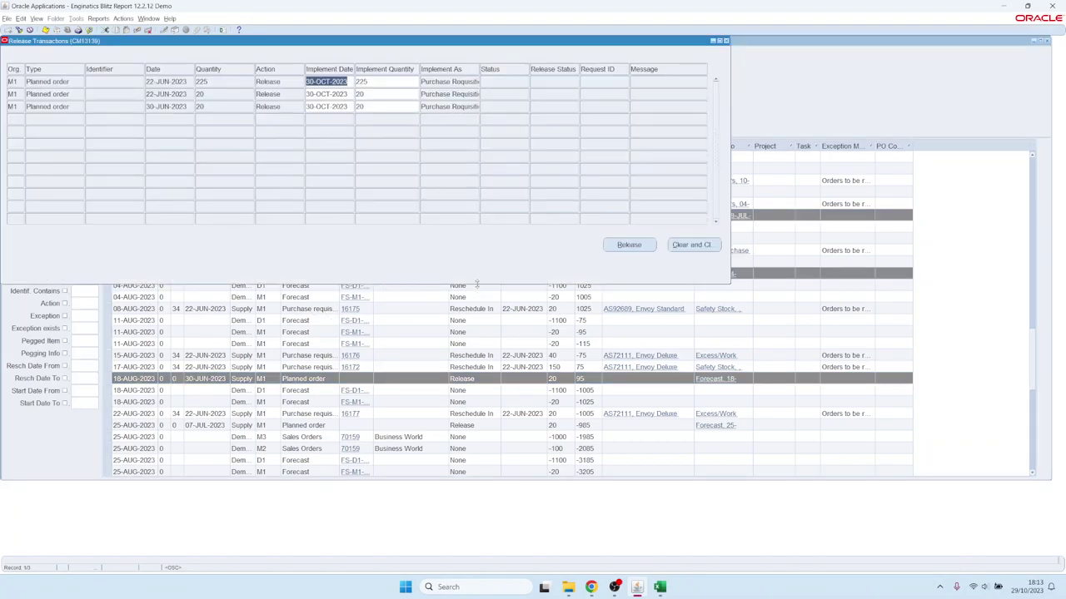
Close the Release Transactions window and the Supply Chain Hub
left_click(725, 41)
left_click(1045, 40)
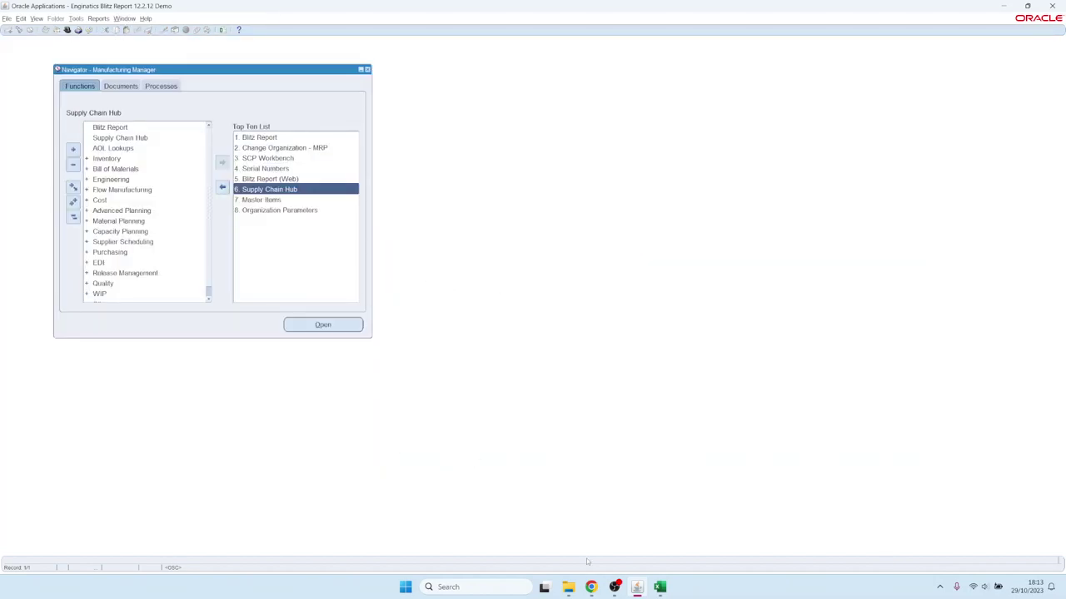
mouse_move(634, 586)
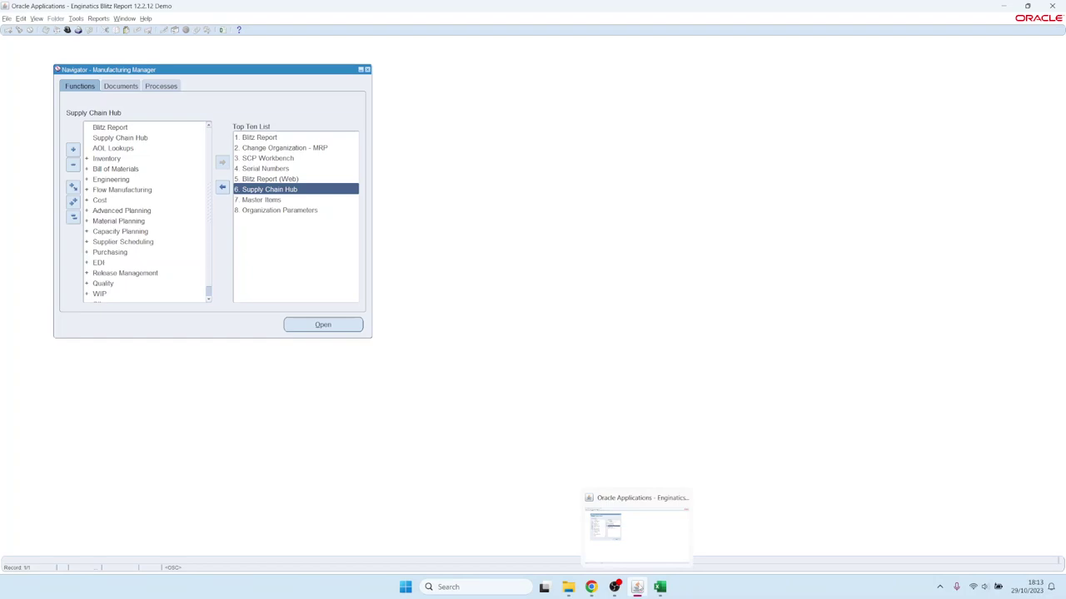